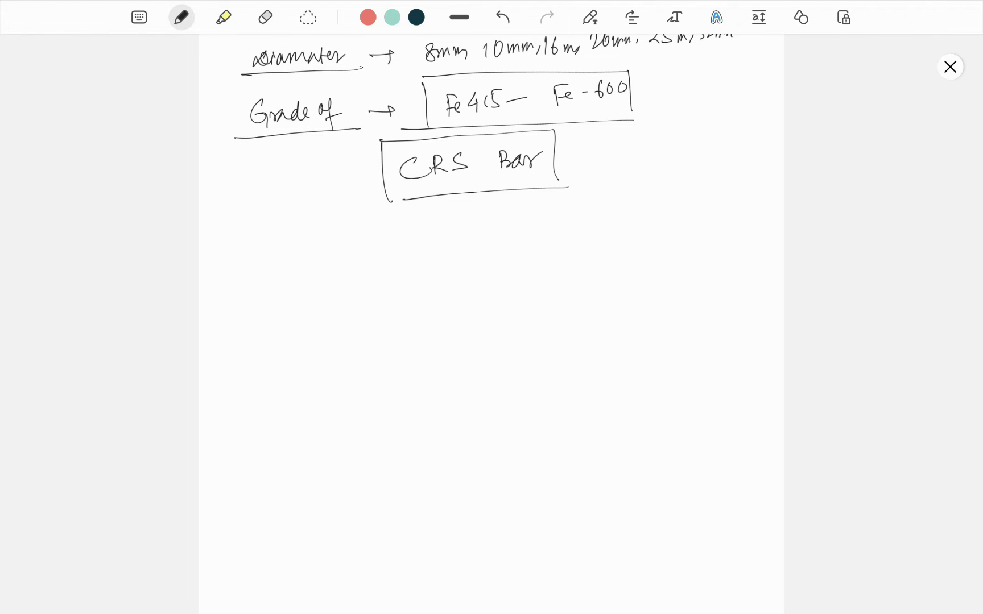
scroll(492, 323, up, 5)
scroll(492, 322, up, 2)
scroll(492, 323, up, 3)
scroll(491, 322, up, 1)
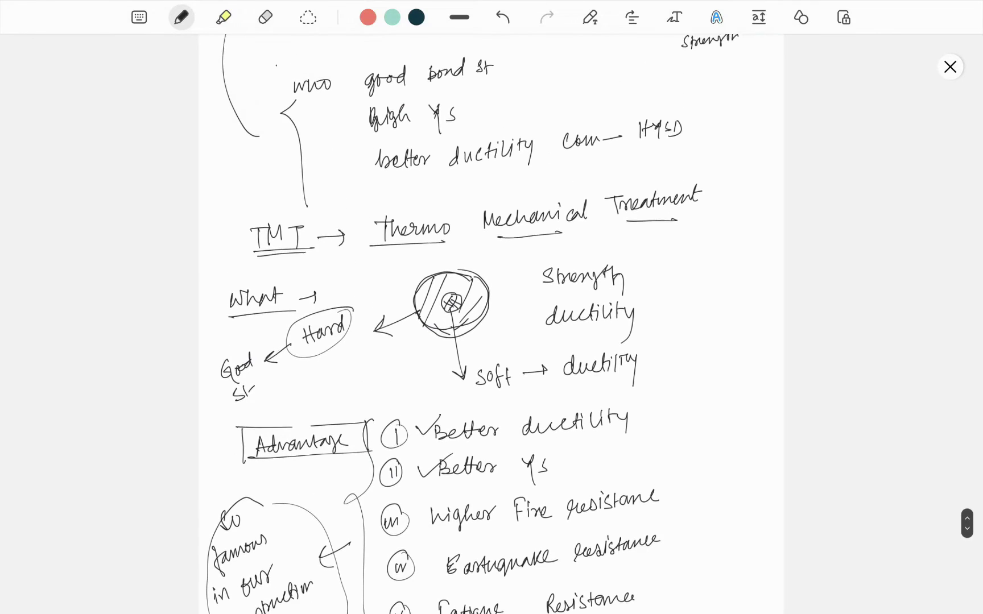
scroll(491, 323, down, 1)
Step: Highlight 'TMT Bars' in yellow, then use the black pen to circle the i beside CRS Bar
click(224, 16)
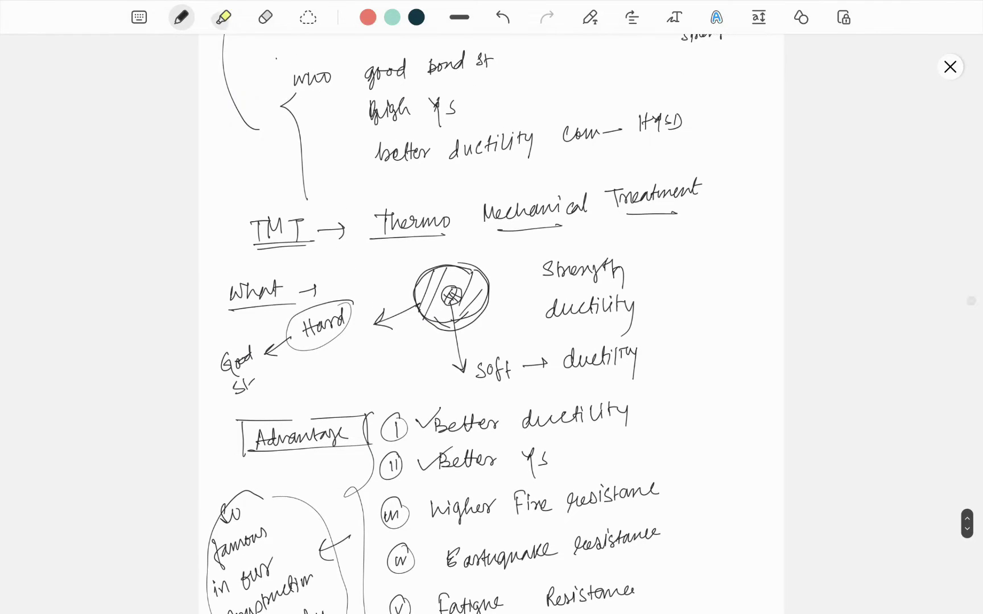
scroll(492, 322, up, 4)
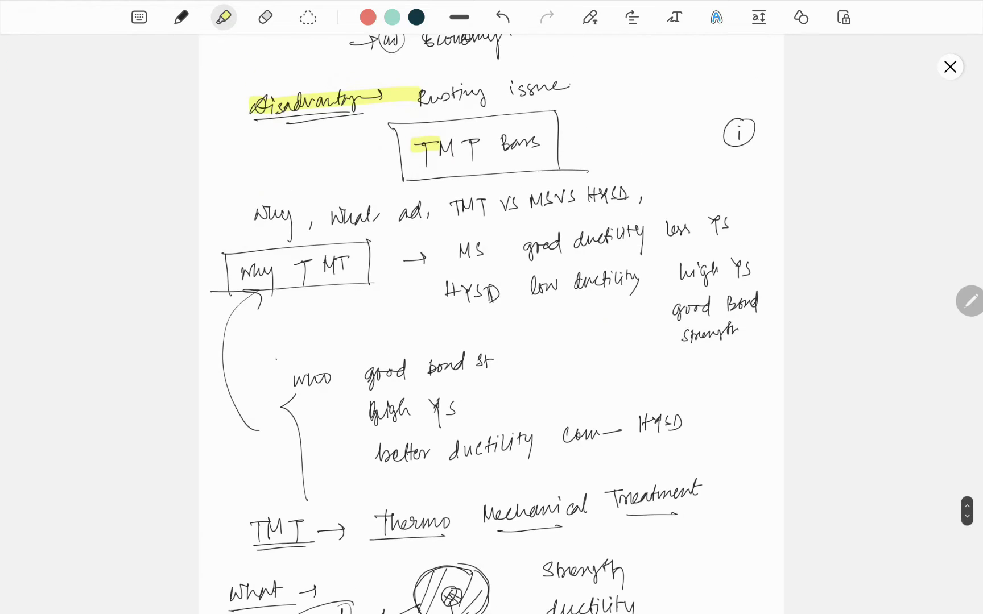
drag(500, 137, 555, 132)
drag(415, 151, 545, 143)
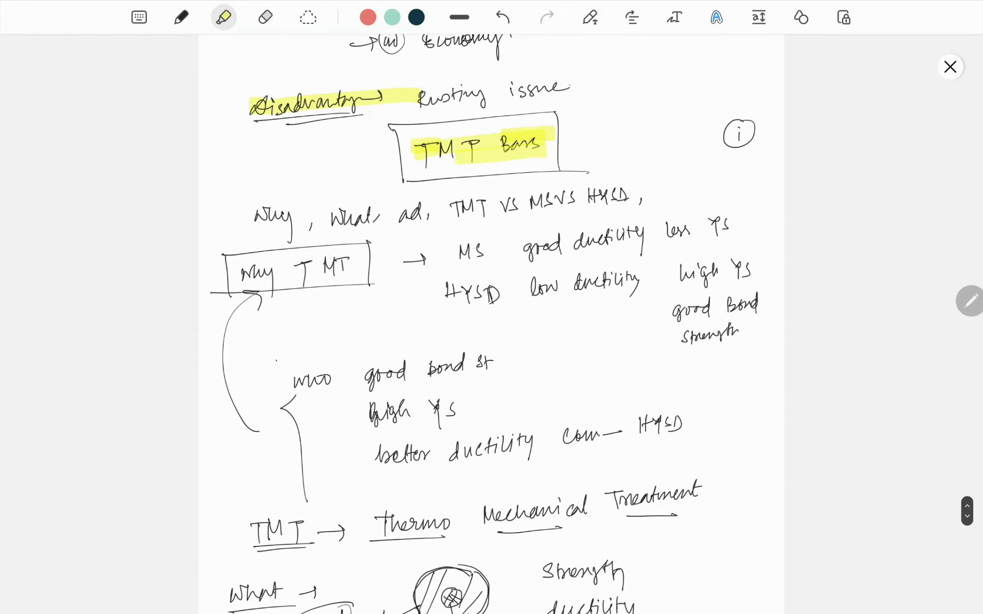
drag(416, 150, 545, 146)
scroll(492, 323, down, 1)
scroll(492, 322, down, 2)
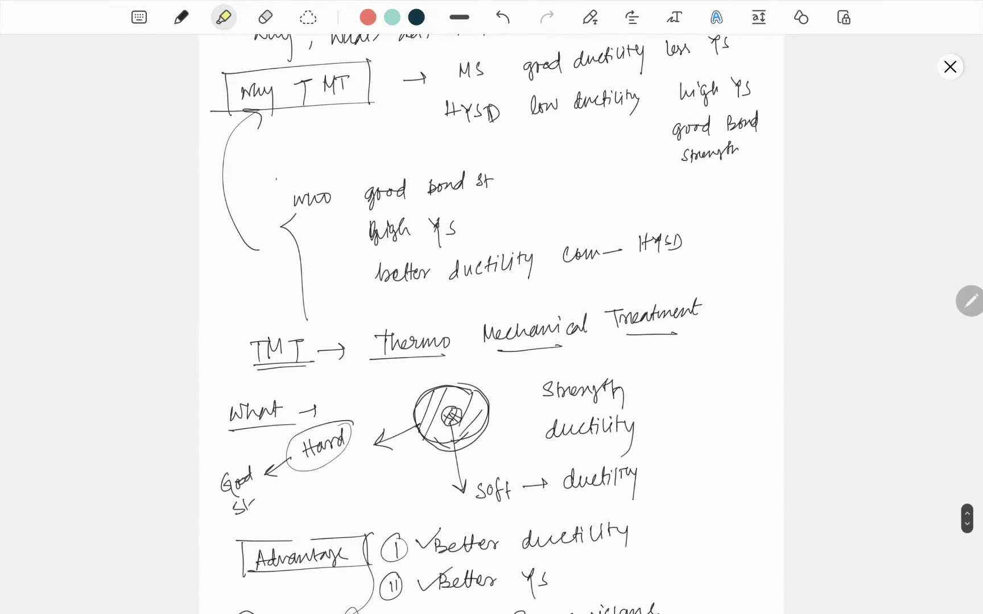
scroll(492, 323, down, 3)
scroll(492, 322, down, 2)
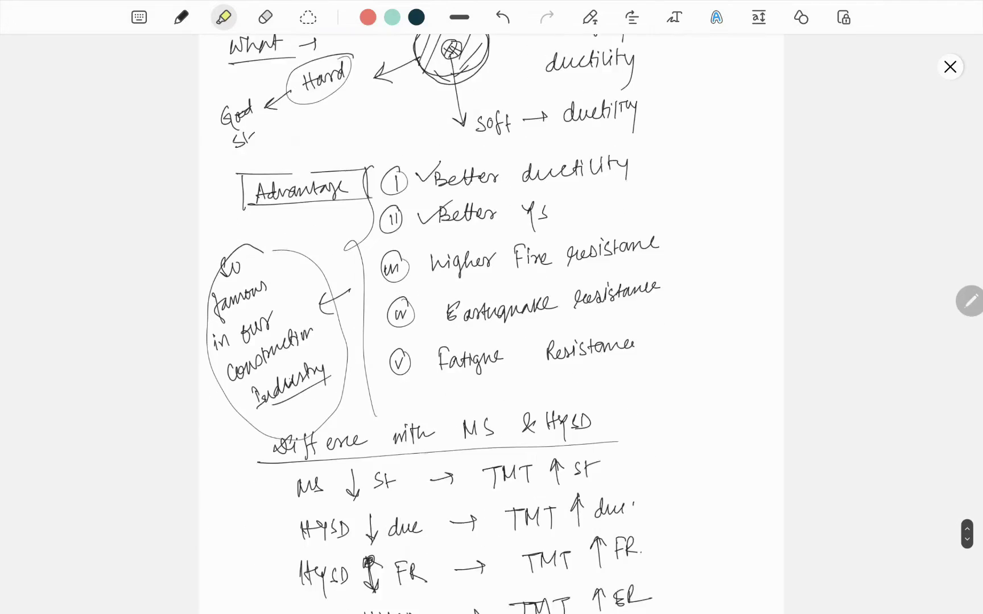
scroll(492, 324, down, 3)
scroll(491, 323, down, 3)
click(971, 299)
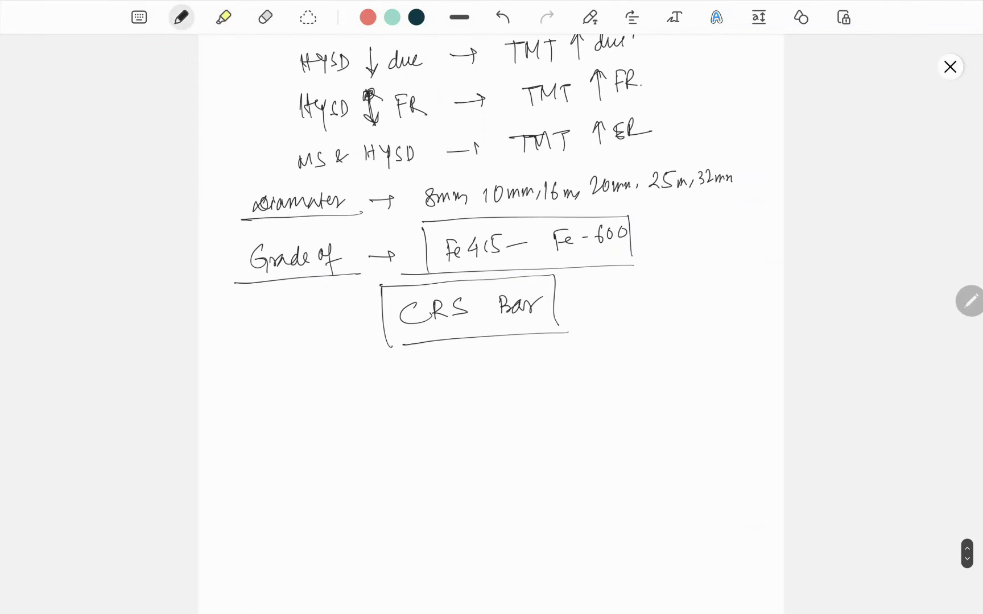
scroll(492, 307, up, 1)
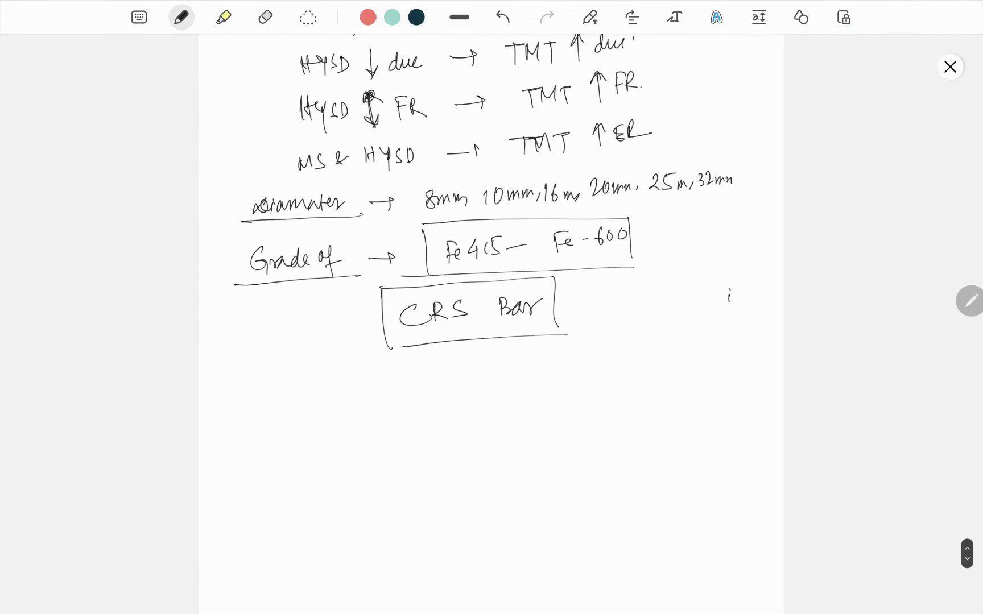
drag(730, 281, 728, 284)
scroll(491, 307, down, 1)
scroll(492, 307, down, 3)
scroll(491, 308, down, 1)
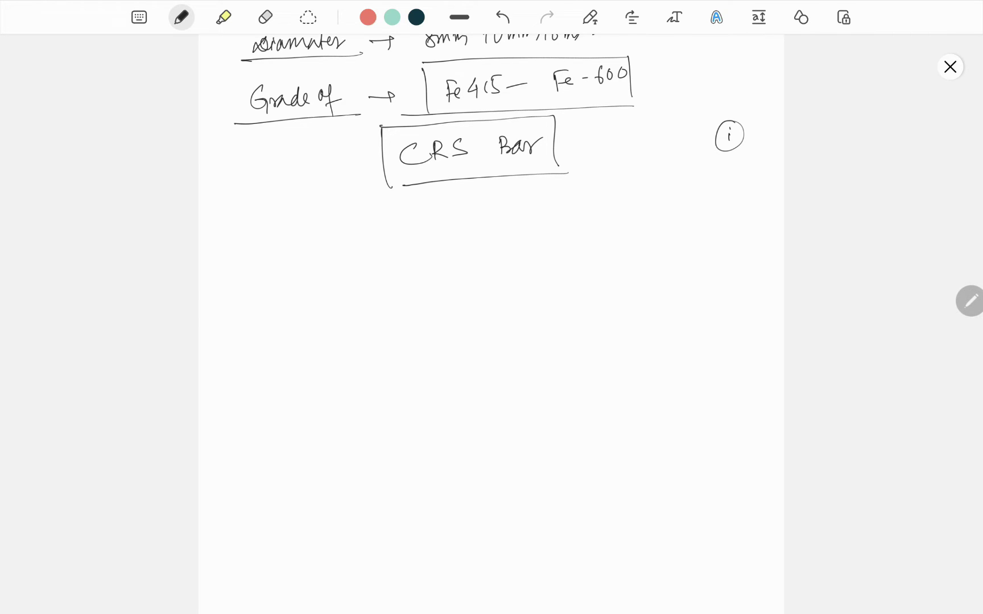
Step: Handwrite 'Full Form, WHY, COMPARE' below the CRS Bar heading
mouse_move(274, 225)
mouse_down()
mouse_move(321, 231)
mouse_move(334, 212)
mouse_up()
mouse_move(321, 223)
mouse_down()
mouse_move(357, 229)
mouse_move(398, 215)
mouse_up()
scroll(492, 307, down, 1)
drag(402, 200, 399, 218)
drag(396, 202, 411, 209)
mouse_move(408, 201)
mouse_down()
mouse_move(411, 223)
mouse_move(428, 221)
mouse_up()
scroll(491, 308, down, 1)
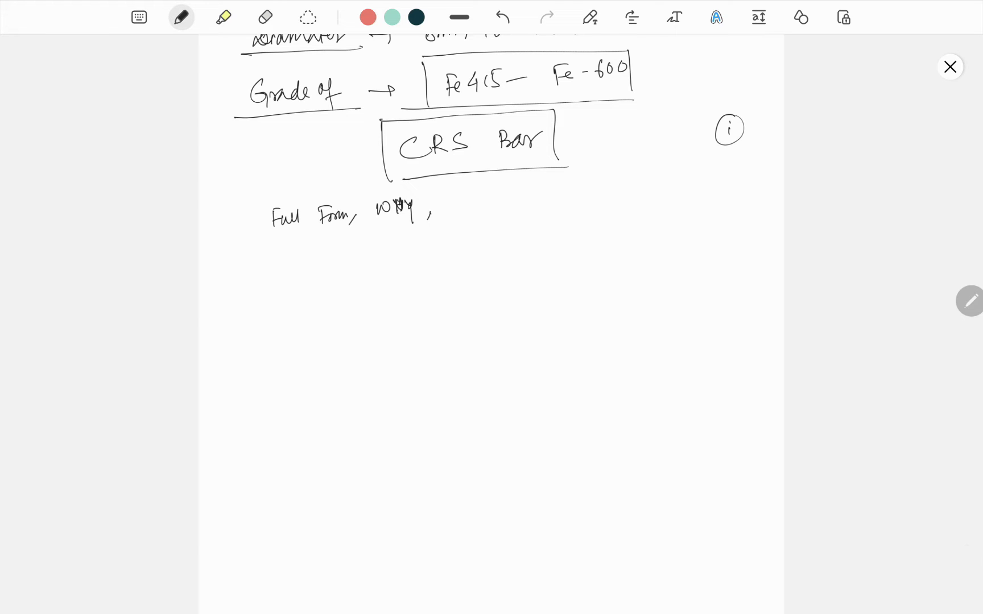
mouse_move(461, 196)
mouse_down()
mouse_move(458, 208)
mouse_move(481, 194)
mouse_move(519, 197)
mouse_up()
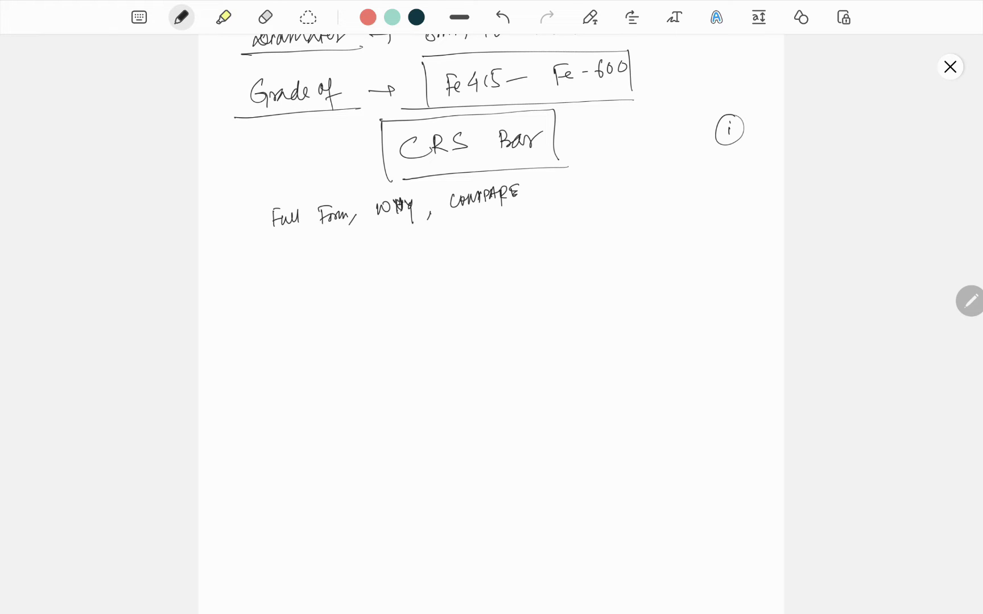
Step: Box the outline and write 'CRS' with an arrow beneath it
drag(263, 218, 269, 258)
mouse_move(252, 199)
mouse_down()
mouse_move(547, 188)
mouse_move(545, 224)
mouse_up()
drag(258, 248, 531, 223)
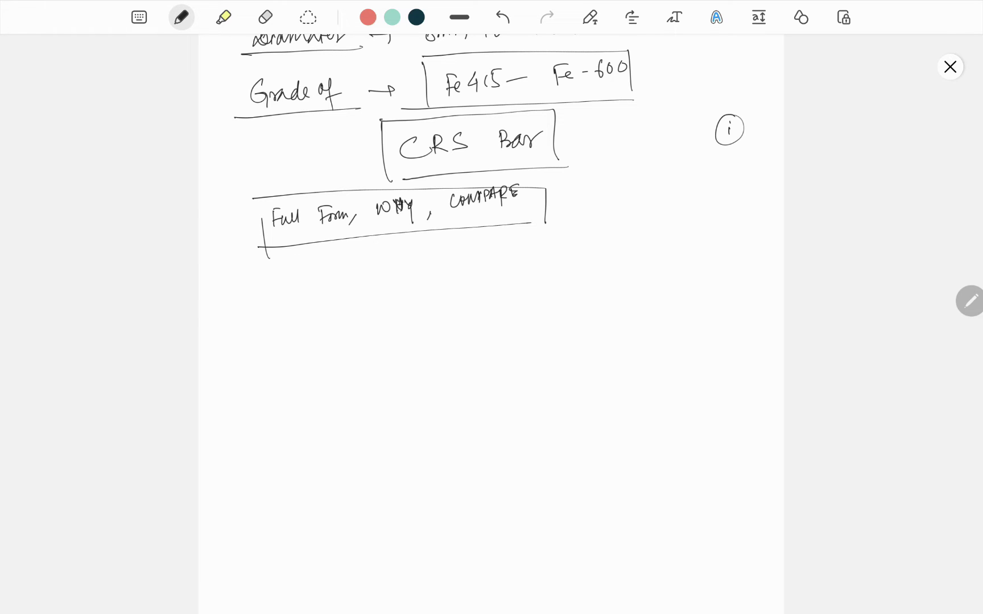
scroll(492, 308, down, 2)
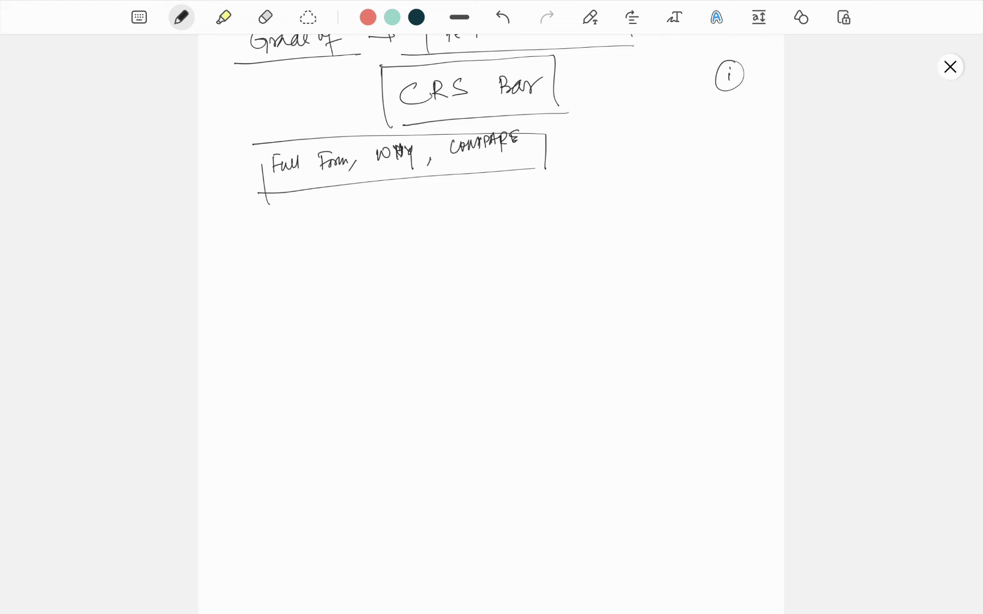
mouse_move(277, 230)
mouse_down()
mouse_move(279, 244)
mouse_move(302, 228)
mouse_move(312, 234)
mouse_move(305, 242)
mouse_move(332, 245)
mouse_move(358, 228)
mouse_move(347, 235)
mouse_up()
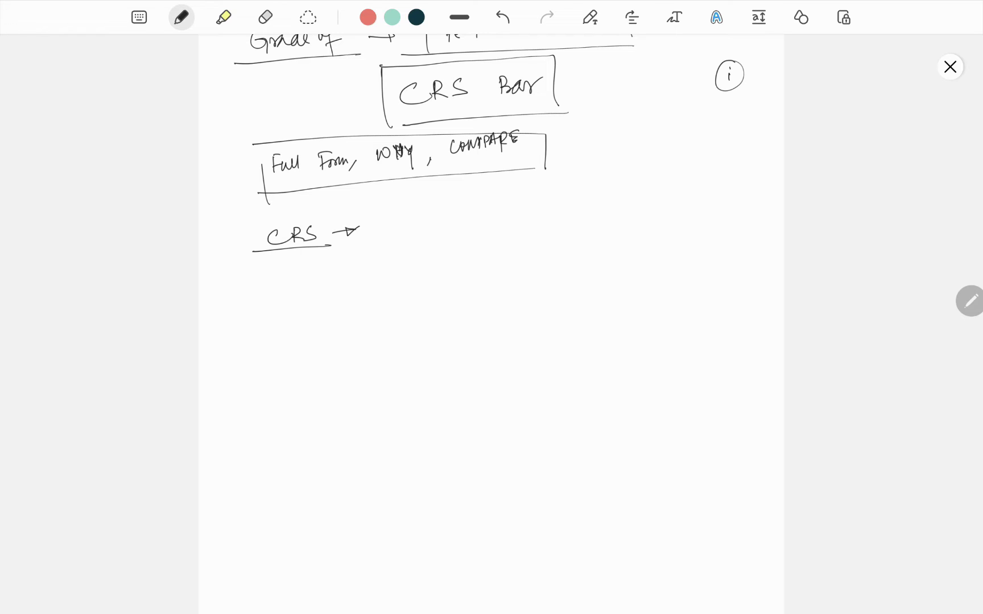
Step: Write 'Corrosion Resistance steel.' after the CRS arrow
mouse_move(407, 223)
mouse_down()
mouse_move(401, 234)
mouse_move(428, 227)
mouse_up()
drag(427, 223, 447, 227)
mouse_move(453, 217)
mouse_down()
mouse_move(449, 226)
mouse_move(485, 215)
mouse_move(549, 221)
mouse_move(599, 199)
mouse_move(613, 203)
mouse_up()
drag(613, 203, 696, 192)
click(699, 188)
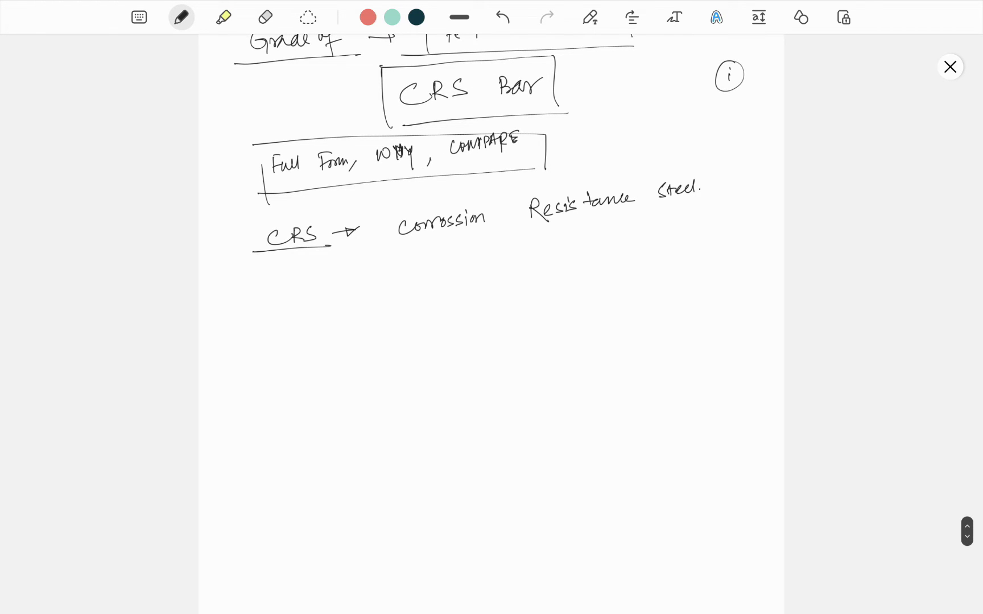
scroll(492, 230, down, 1)
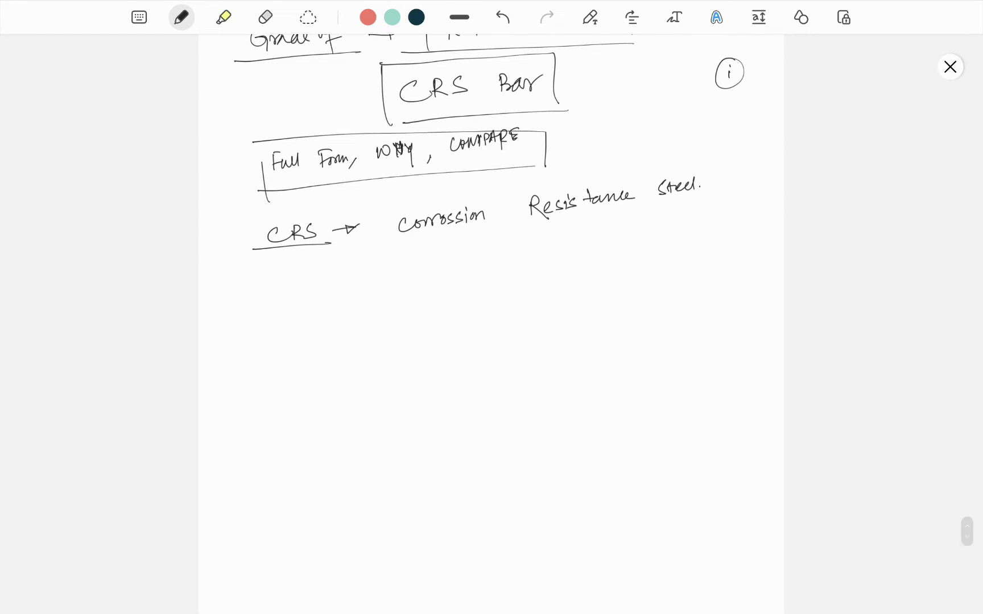
mouse_move(326, 295)
mouse_down()
mouse_move(328, 283)
mouse_move(345, 295)
mouse_up()
Step: Write 'MS / HYSD / TMT' below CRS, with an arrow pointing to Corrosion
drag(369, 273, 357, 314)
scroll(492, 230, up, 1)
drag(400, 278, 400, 293)
drag(407, 279, 409, 285)
drag(413, 278, 418, 298)
mouse_move(430, 277)
mouse_down()
mouse_move(433, 291)
mouse_move(468, 270)
mouse_move(459, 301)
mouse_up()
mouse_move(483, 272)
mouse_down()
mouse_move(505, 271)
mouse_move(494, 286)
mouse_up()
mouse_move(505, 283)
mouse_down()
mouse_move(507, 272)
mouse_move(515, 281)
mouse_move(529, 271)
mouse_move(357, 249)
mouse_move(430, 336)
mouse_move(525, 254)
mouse_move(592, 269)
mouse_move(583, 277)
mouse_move(615, 271)
mouse_up()
drag(620, 263, 682, 255)
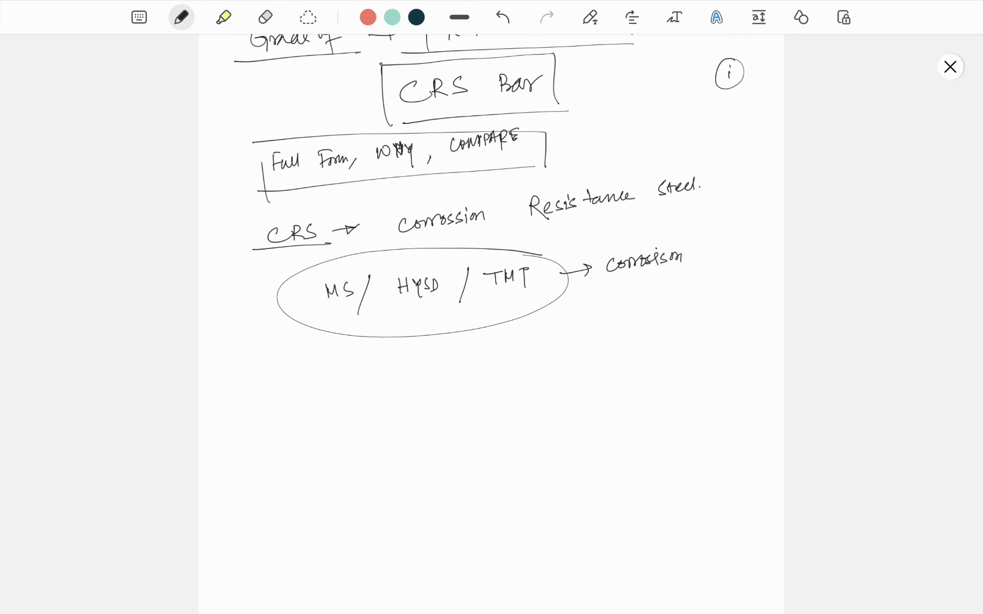
scroll(492, 307, down, 2)
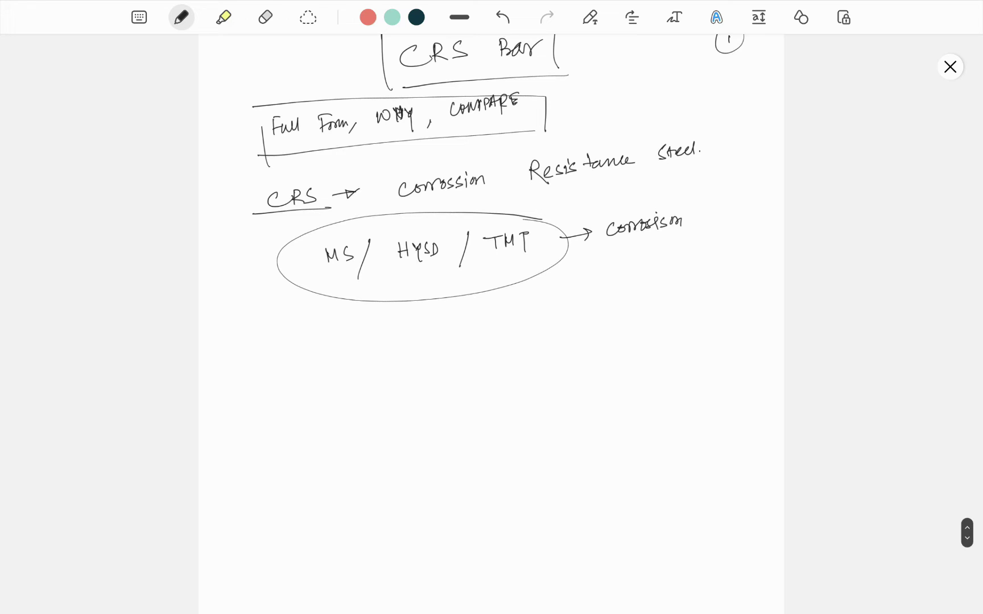
Step: Box 'Corrosion' and write 'Reducing Carbon' under a down arrow
mouse_move(599, 218)
mouse_down()
mouse_move(599, 249)
mouse_move(691, 205)
mouse_up()
drag(693, 204, 696, 236)
drag(609, 247, 698, 239)
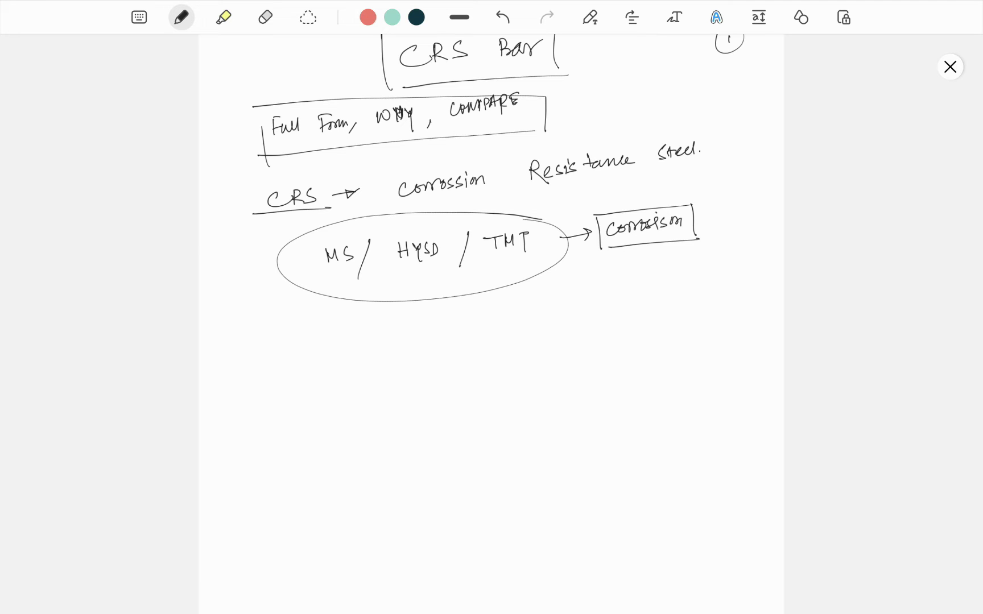
scroll(491, 308, down, 1)
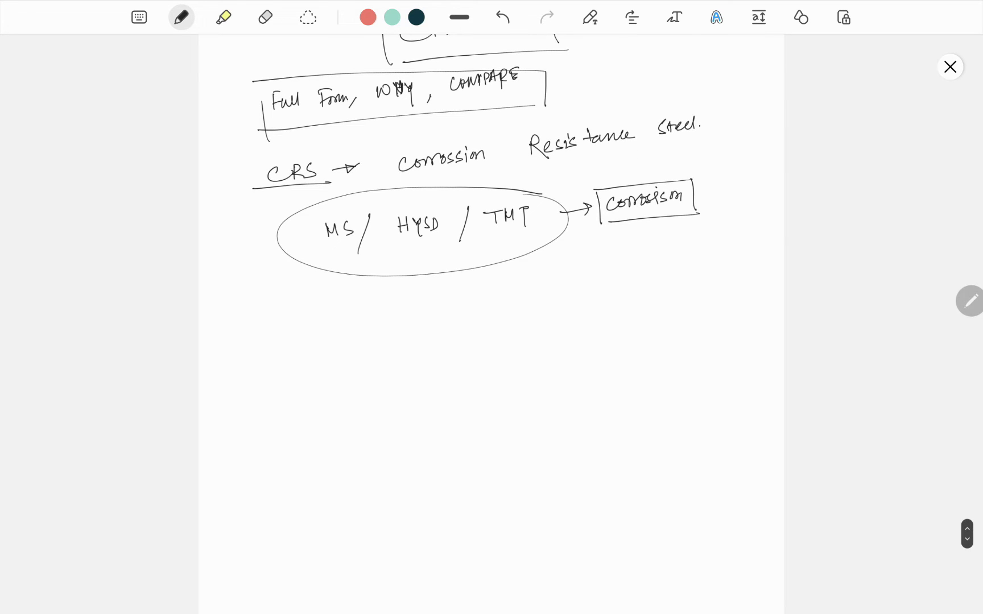
mouse_move(650, 219)
mouse_down()
mouse_move(653, 250)
mouse_move(658, 244)
mouse_up()
drag(617, 274, 617, 289)
drag(616, 272, 633, 284)
mouse_move(634, 278)
mouse_down()
mouse_move(680, 272)
mouse_move(690, 289)
mouse_move(705, 273)
mouse_move(750, 265)
mouse_up()
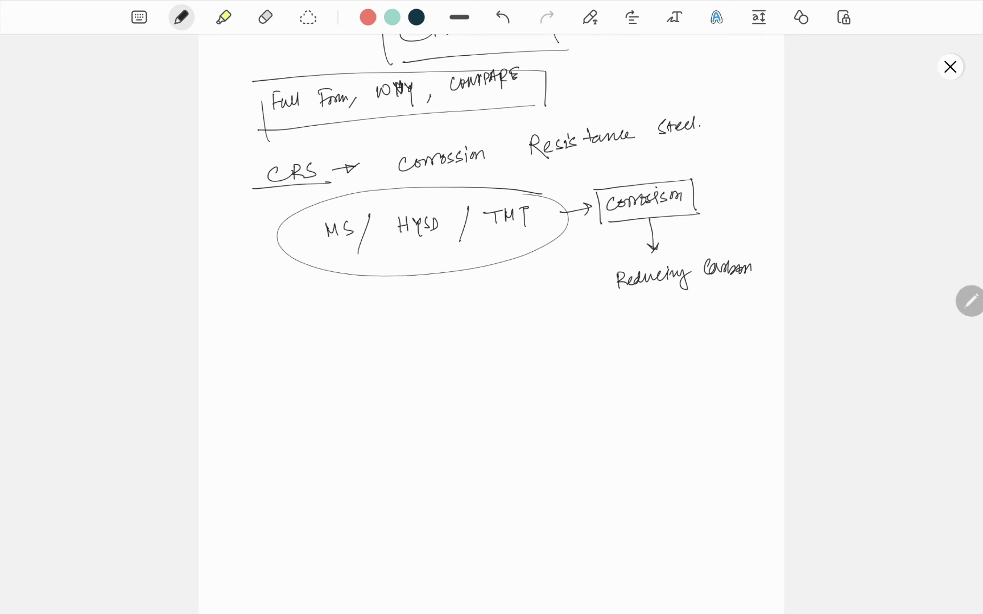
Step: Add the HYSD 0.2% and carbon 0.18% lines, underline them, and note 0.02% below
drag(622, 297, 619, 313)
mouse_move(635, 295)
mouse_down()
mouse_move(634, 309)
mouse_move(640, 300)
mouse_up()
mouse_move(642, 297)
mouse_down()
mouse_move(647, 312)
mouse_move(705, 293)
mouse_move(727, 301)
mouse_up()
mouse_move(734, 287)
mouse_down()
mouse_move(728, 304)
mouse_move(745, 294)
mouse_move(738, 310)
mouse_up()
drag(614, 283, 617, 326)
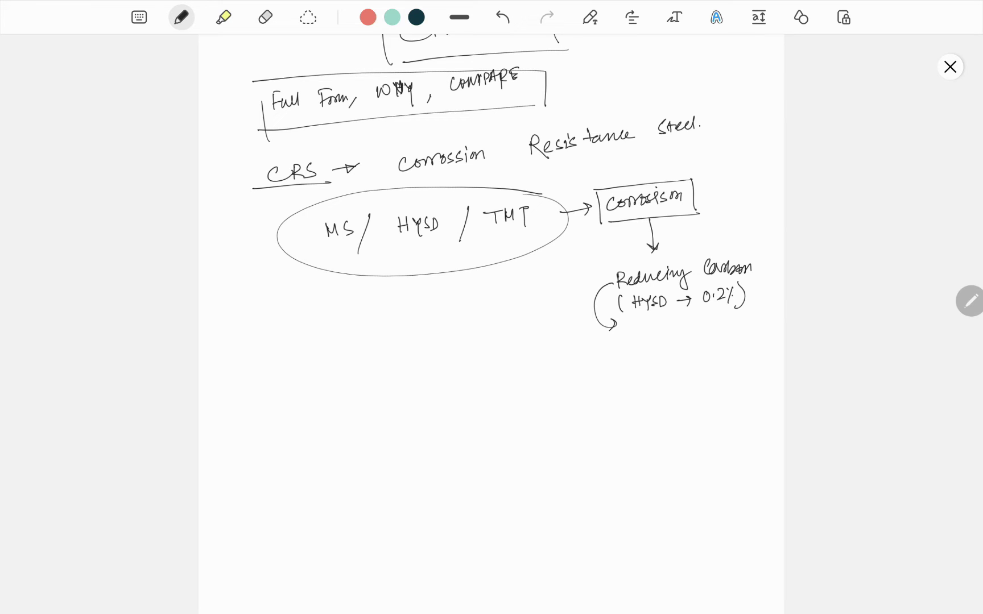
mouse_move(636, 321)
mouse_down()
mouse_move(635, 338)
mouse_move(665, 328)
mouse_move(724, 332)
mouse_move(729, 342)
mouse_up()
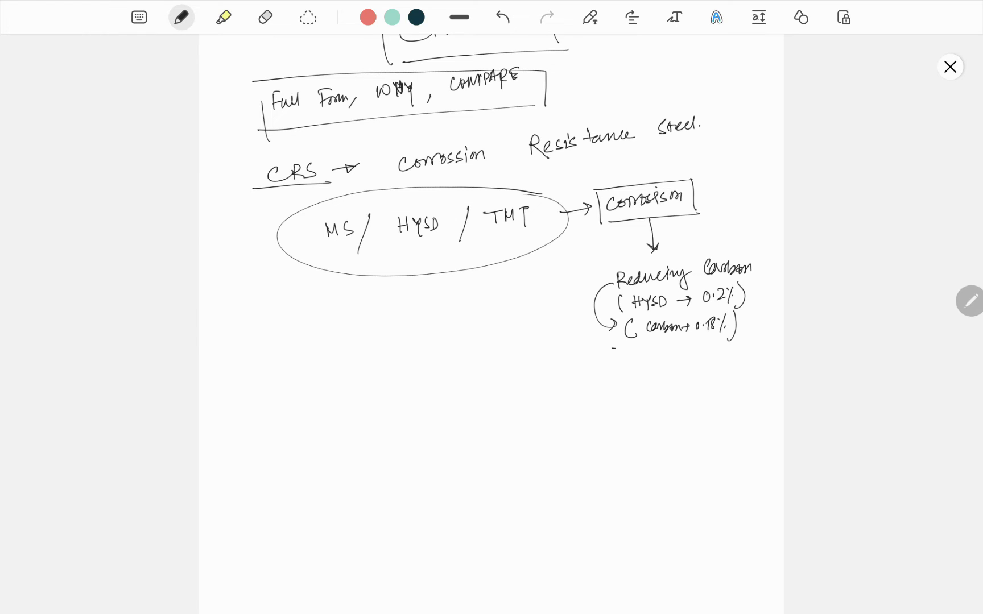
mouse_move(613, 349)
mouse_down()
mouse_move(744, 344)
mouse_move(692, 355)
mouse_move(714, 360)
mouse_up()
drag(722, 350, 718, 365)
Step: Draw arrows to 'add' and write Copper and Chromium at the arrow's end
mouse_move(577, 313)
mouse_down()
mouse_move(555, 313)
mouse_move(567, 319)
mouse_up()
mouse_move(463, 307)
mouse_down()
mouse_move(465, 316)
mouse_move(488, 315)
mouse_up()
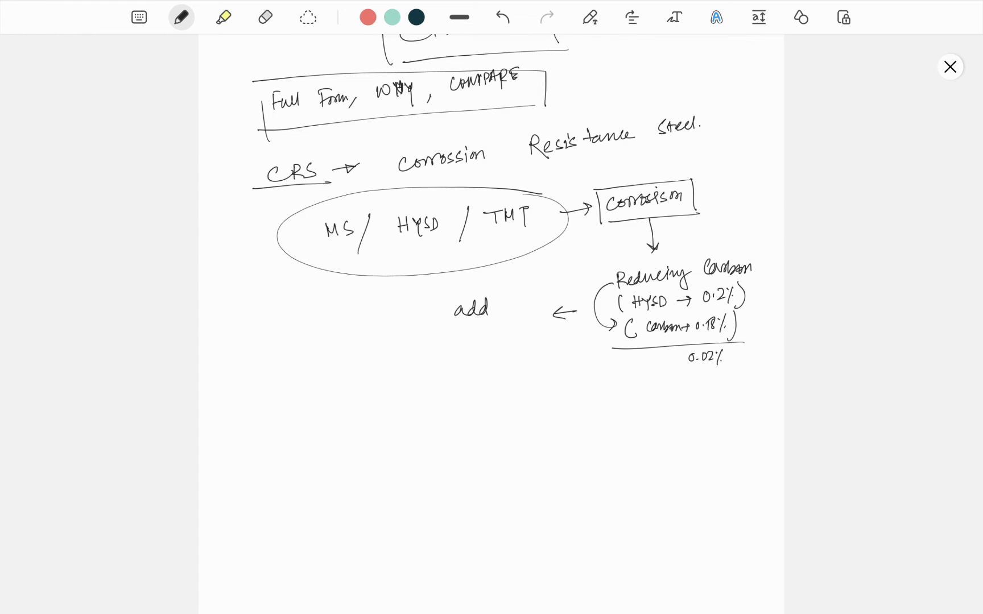
mouse_move(442, 310)
mouse_down()
mouse_move(424, 309)
mouse_move(431, 319)
mouse_up()
mouse_move(320, 301)
mouse_down()
mouse_move(317, 313)
mouse_move(356, 301)
mouse_move(310, 341)
mouse_move(330, 335)
mouse_up()
drag(330, 335, 373, 336)
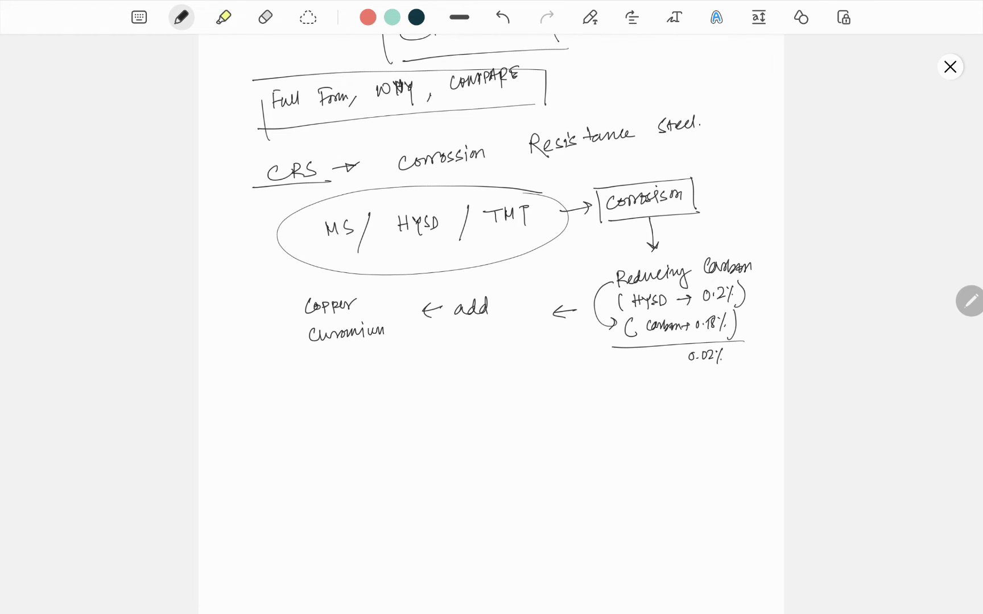
drag(382, 335, 390, 329)
scroll(492, 307, down, 1)
Step: Write phosphorus, box the element list, and mark it 1.5% with an arrow
mouse_move(308, 359)
mouse_down()
mouse_move(311, 375)
mouse_move(381, 361)
mouse_up()
mouse_move(285, 278)
mouse_down()
mouse_move(300, 386)
mouse_move(394, 269)
mouse_move(401, 363)
mouse_up()
drag(298, 378, 411, 363)
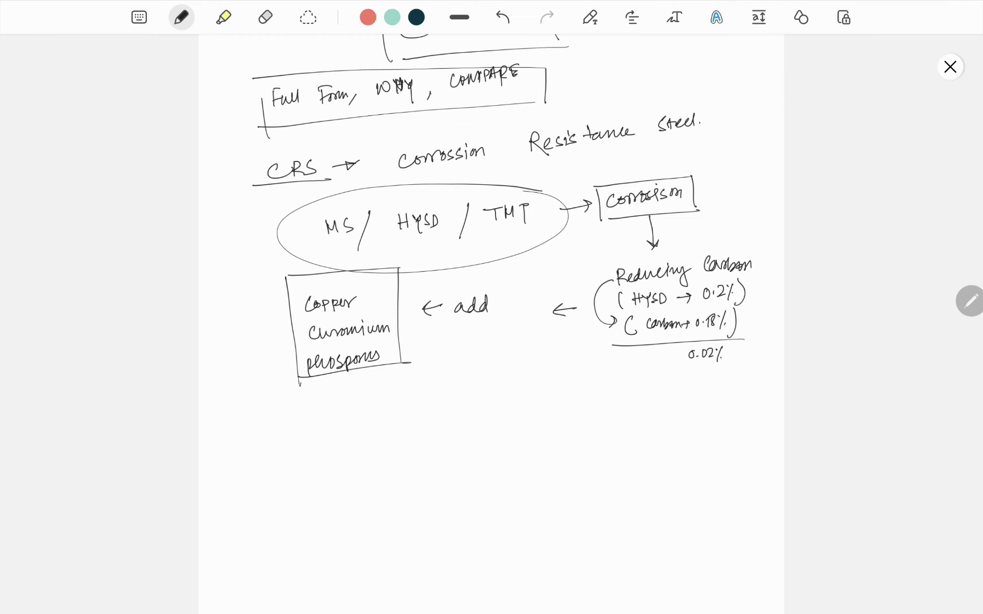
drag(393, 330, 431, 338)
mouse_move(443, 326)
mouse_down()
mouse_move(444, 338)
mouse_move(450, 325)
mouse_up()
drag(459, 322, 453, 337)
scroll(492, 307, down, 3)
Step: Write and underline the heading 'Material Use in CRS'
mouse_move(274, 264)
mouse_down()
mouse_move(274, 280)
mouse_move(325, 271)
mouse_up()
mouse_move(327, 259)
mouse_down()
mouse_move(329, 274)
mouse_move(479, 252)
mouse_move(501, 239)
mouse_up()
drag(512, 238, 503, 253)
drag(254, 291, 542, 277)
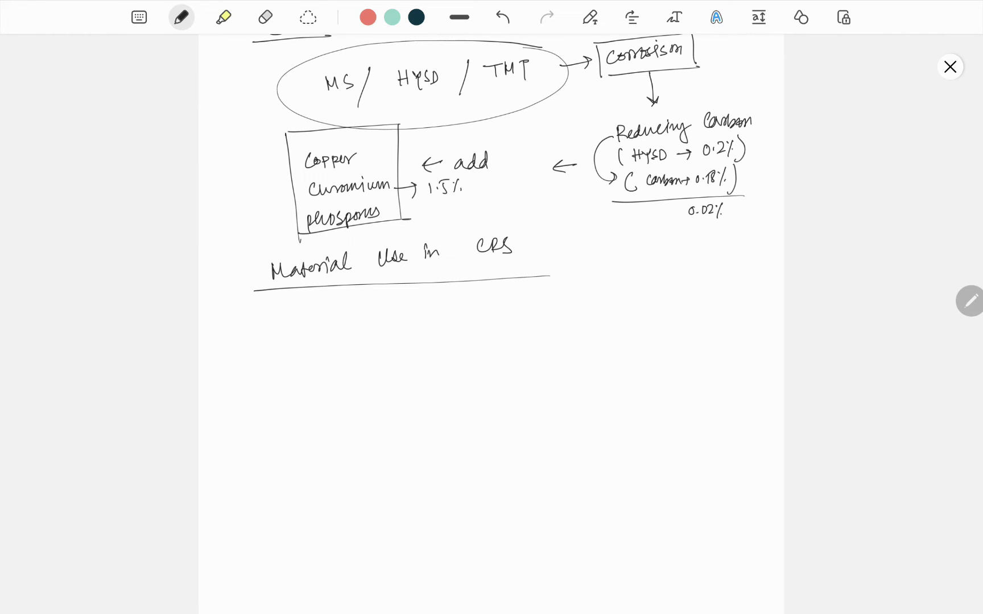
Step: Write 'Steel (Reduce Carbon)' with its 0.08% carbon value, followed by a plus sign
mouse_move(335, 309)
mouse_down()
mouse_move(327, 323)
mouse_move(364, 319)
mouse_up()
drag(368, 313, 395, 320)
mouse_move(407, 314)
mouse_down()
mouse_move(413, 299)
mouse_move(427, 311)
mouse_up()
mouse_move(422, 307)
mouse_down()
mouse_move(430, 297)
mouse_move(443, 308)
mouse_move(521, 301)
mouse_up()
drag(522, 289, 527, 312)
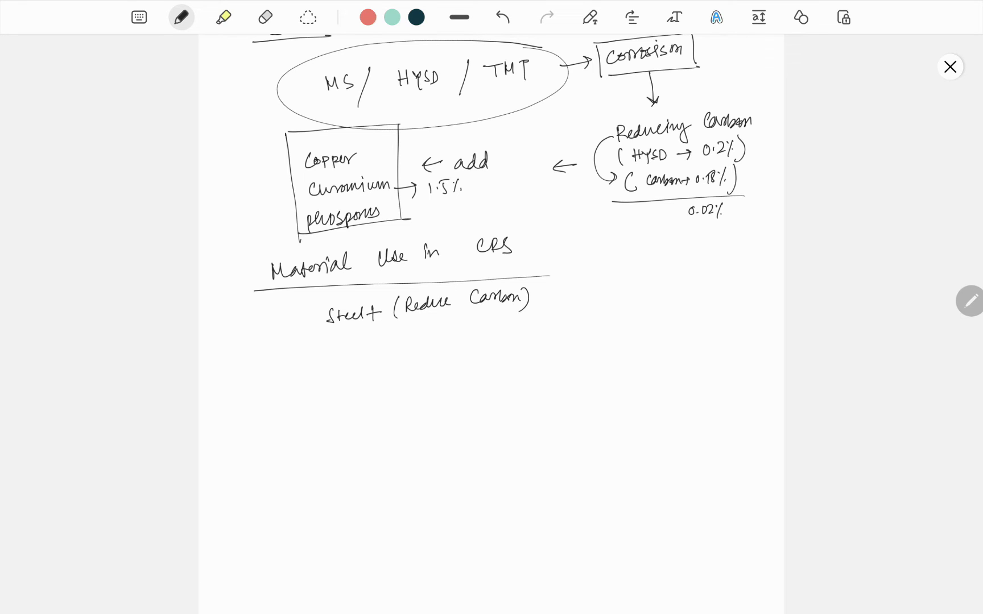
mouse_move(439, 321)
mouse_down()
mouse_move(437, 329)
mouse_move(495, 329)
mouse_up()
mouse_move(544, 298)
mouse_down()
mouse_move(563, 297)
mouse_move(554, 311)
mouse_move(592, 296)
mouse_move(604, 301)
mouse_up()
Step: Extend the formula with copper + chromium (1.5%) + phosphorus
mouse_move(604, 292)
mouse_down()
mouse_move(645, 290)
mouse_move(636, 301)
mouse_move(683, 281)
mouse_move(728, 276)
mouse_move(735, 285)
mouse_up()
mouse_move(742, 270)
mouse_down()
mouse_move(743, 281)
mouse_move(760, 281)
mouse_move(761, 299)
mouse_up()
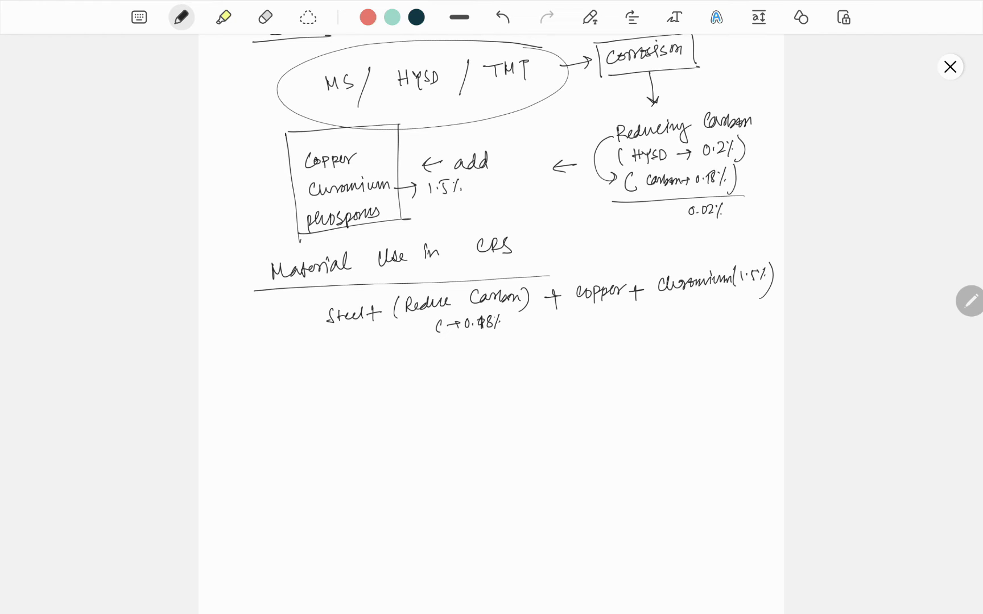
drag(583, 324, 601, 323)
mouse_move(593, 316)
mouse_down()
mouse_move(595, 335)
mouse_move(624, 335)
mouse_move(687, 309)
mouse_up()
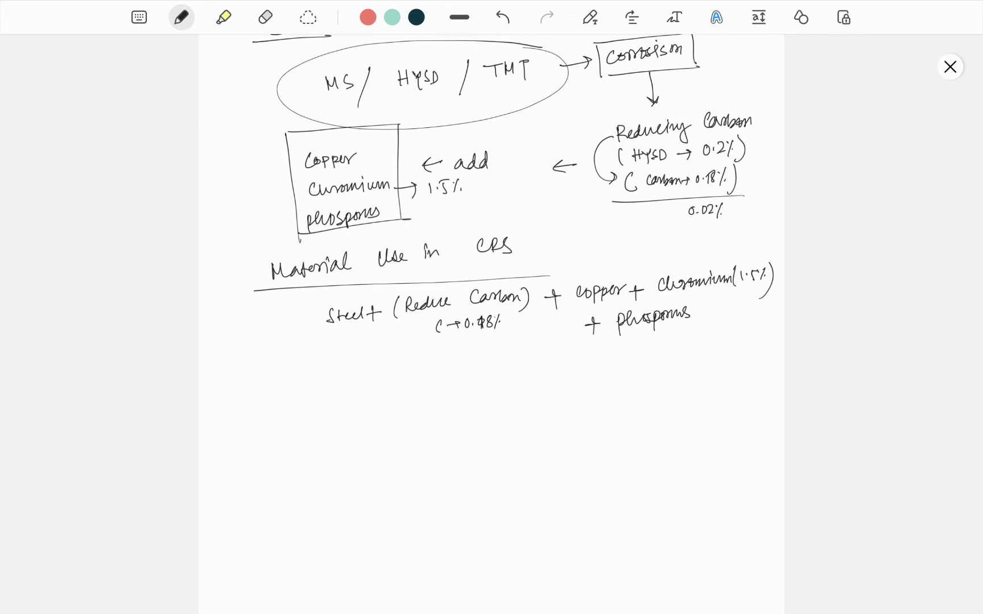
scroll(492, 307, down, 3)
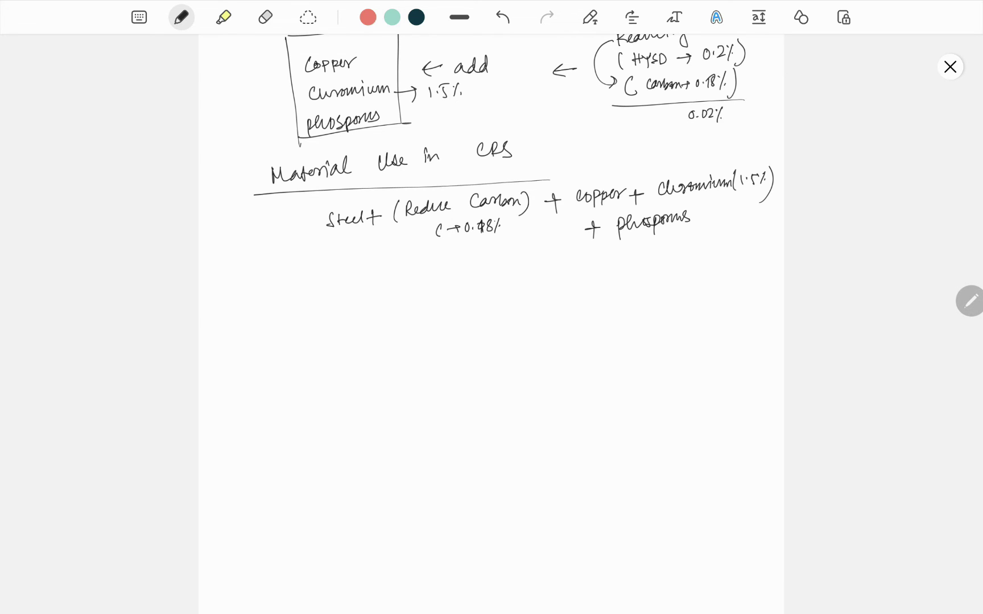
Step: Write and underline the heading 'difference b/w CRS & steel'
drag(270, 306, 297, 315)
mouse_move(303, 296)
mouse_down()
mouse_move(305, 315)
mouse_move(309, 304)
mouse_up()
drag(309, 309, 388, 304)
mouse_move(384, 290)
mouse_down()
mouse_move(394, 306)
mouse_move(401, 296)
mouse_up()
mouse_move(398, 289)
mouse_down()
mouse_move(403, 301)
mouse_move(429, 303)
mouse_move(438, 289)
mouse_move(451, 300)
mouse_up()
mouse_move(463, 284)
mouse_down()
mouse_move(454, 295)
mouse_move(518, 284)
mouse_up()
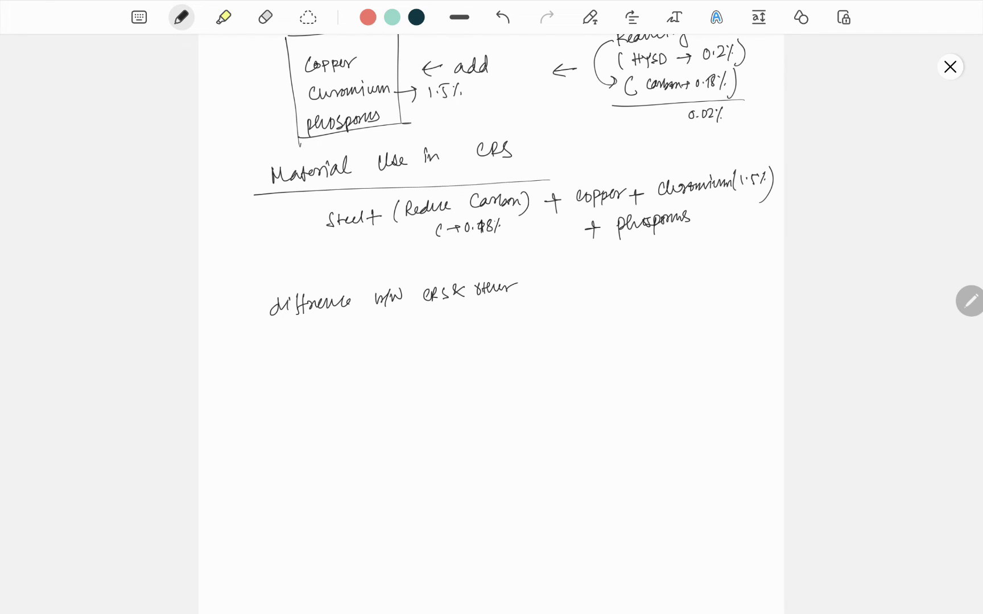
drag(248, 323, 562, 307)
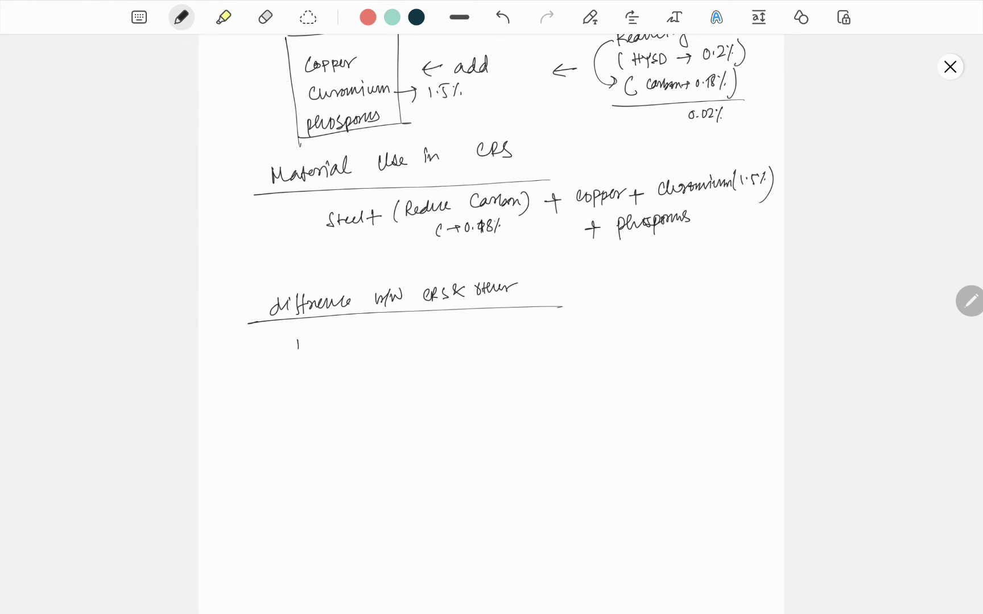
Step: List point 1 'it's corrosion resistance' and point 2 'carbon quantity reduced.'
drag(297, 334, 339, 345)
mouse_move(345, 334)
mouse_down()
mouse_move(347, 347)
mouse_move(361, 337)
mouse_up()
mouse_move(358, 334)
mouse_down()
mouse_move(505, 332)
mouse_move(574, 320)
mouse_up()
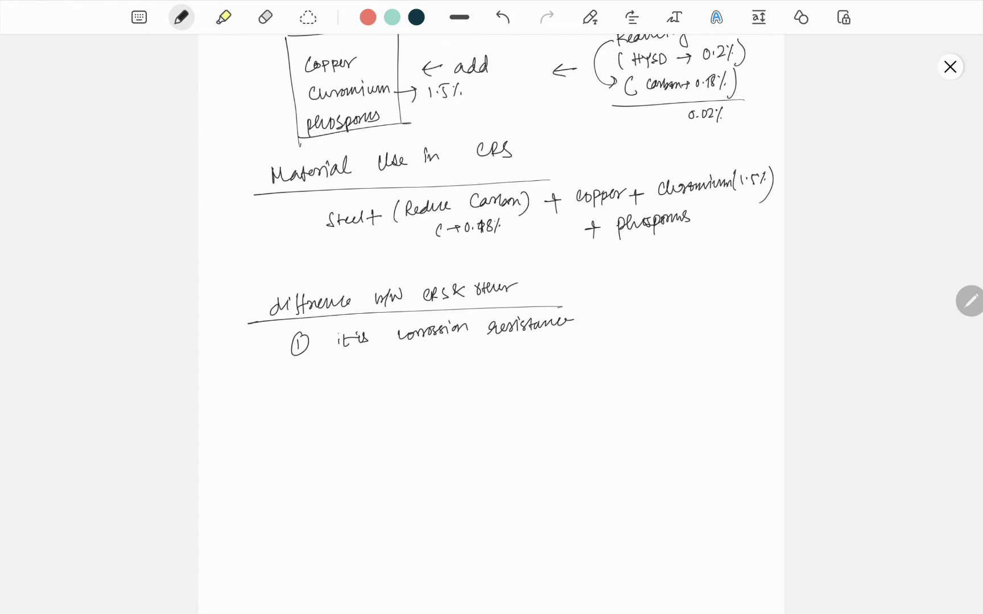
drag(300, 377, 301, 389)
mouse_move(301, 372)
mouse_down()
mouse_move(297, 394)
mouse_move(425, 383)
mouse_move(466, 361)
mouse_move(467, 374)
mouse_move(483, 370)
mouse_move(489, 384)
mouse_move(553, 364)
mouse_up()
mouse_move(553, 361)
mouse_down()
mouse_move(566, 363)
mouse_move(569, 348)
mouse_up()
click(570, 362)
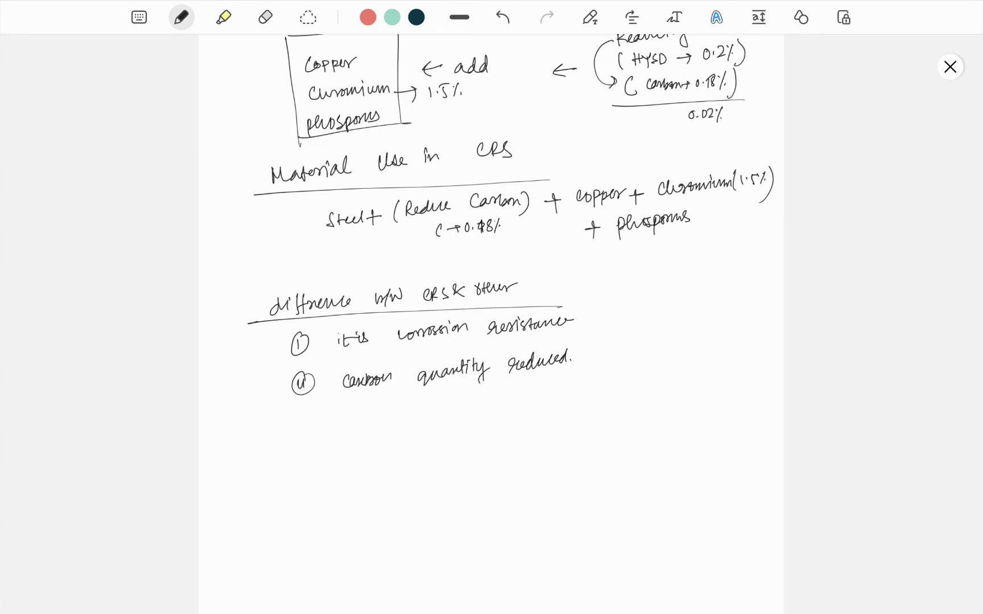
scroll(491, 307, down, 3)
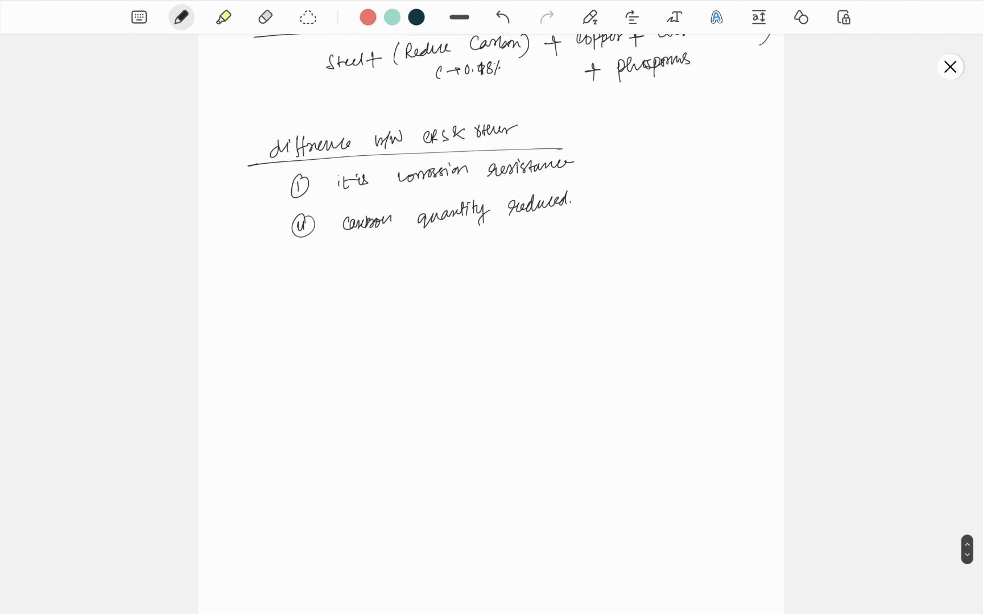
Step: Write 'Advantages' and draw a box around it
mouse_move(266, 289)
mouse_down()
mouse_move(349, 271)
mouse_move(365, 271)
mouse_move(269, 295)
mouse_move(388, 282)
mouse_up()
drag(250, 258, 254, 298)
drag(241, 258, 382, 250)
drag(380, 250, 381, 287)
scroll(492, 307, up, 2)
scroll(492, 308, up, 3)
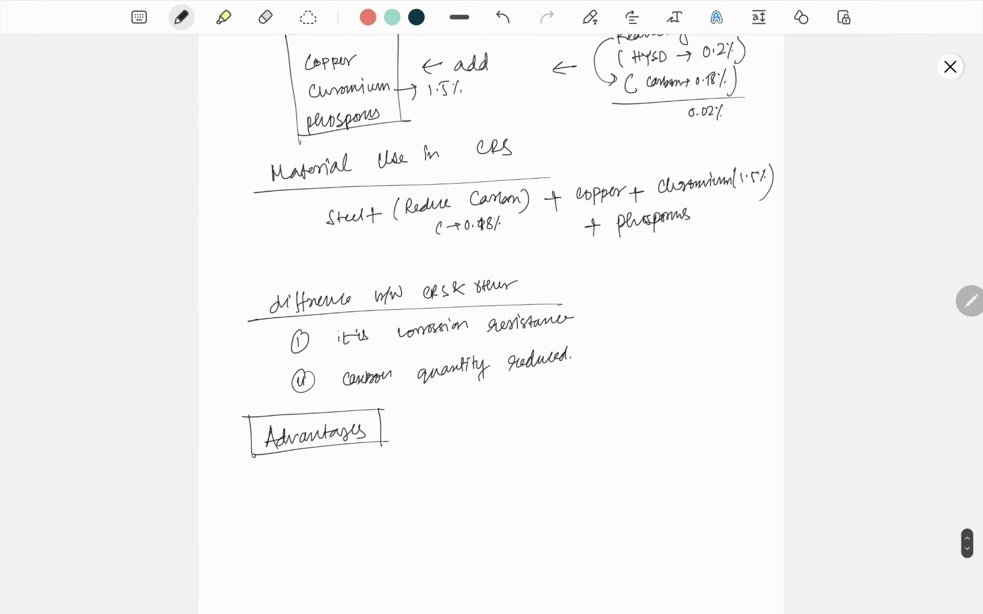
scroll(492, 307, down, 2)
Step: List arrow points: more ductile, more bending capacity (flexibility), longer life span, prevent corrosion
mouse_move(392, 283)
mouse_down()
mouse_move(456, 281)
mouse_move(556, 256)
mouse_up()
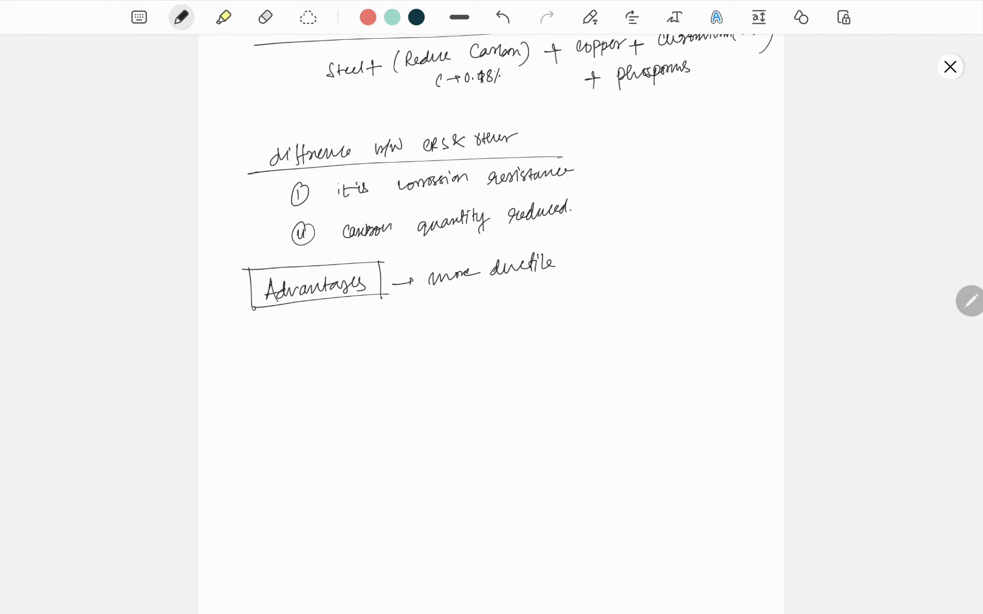
scroll(492, 307, down, 1)
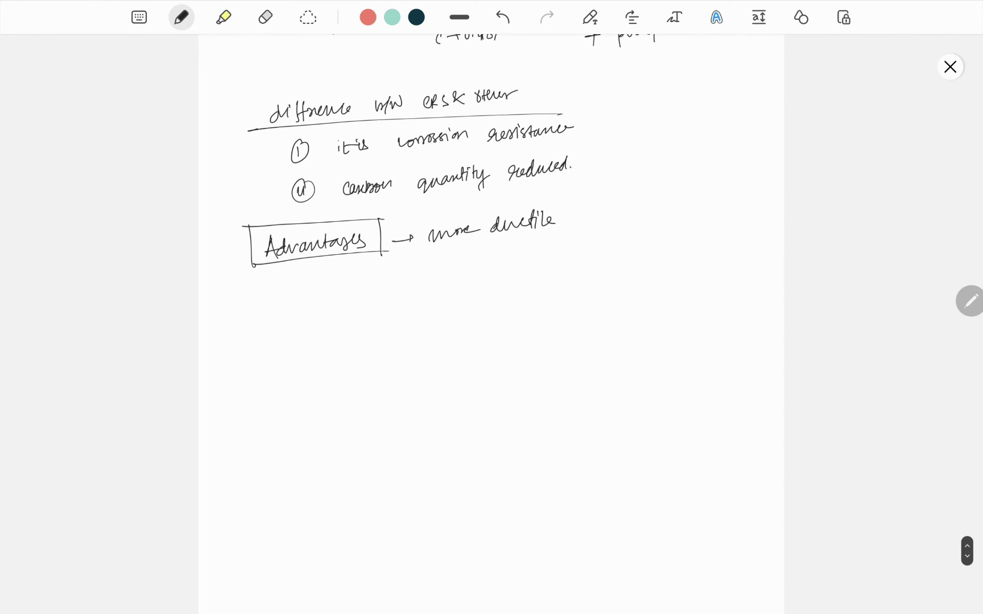
mouse_move(354, 286)
mouse_down()
mouse_move(493, 269)
mouse_move(519, 255)
mouse_move(533, 279)
mouse_move(605, 261)
mouse_move(619, 247)
mouse_up()
scroll(492, 307, up, 1)
drag(618, 252, 628, 271)
drag(646, 235, 643, 261)
mouse_move(658, 233)
mouse_down()
mouse_move(653, 256)
mouse_move(679, 244)
mouse_move(721, 245)
mouse_move(731, 255)
mouse_up()
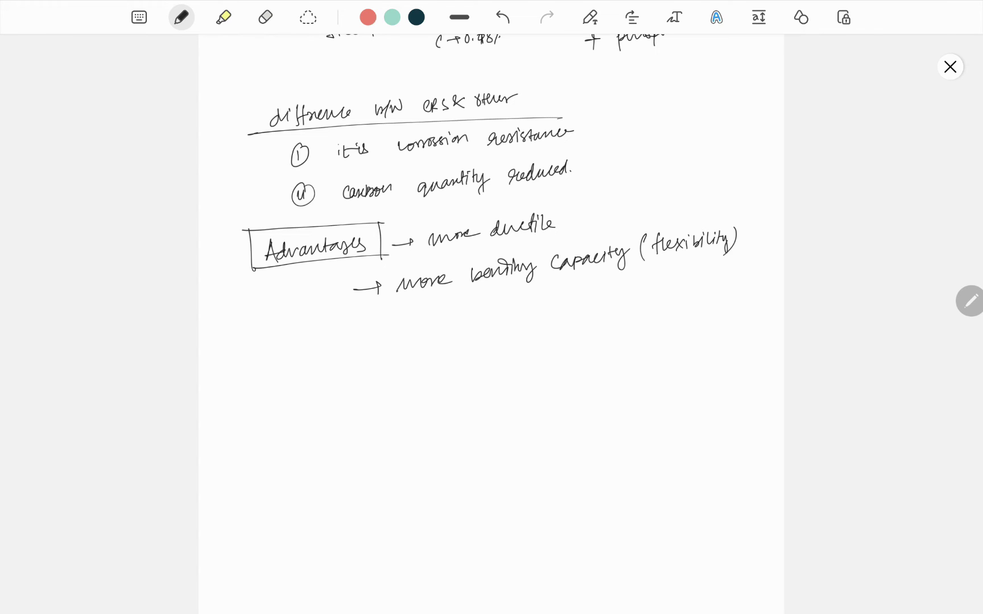
scroll(492, 307, down, 2)
mouse_move(352, 277)
mouse_down()
mouse_move(453, 269)
mouse_move(497, 249)
mouse_move(511, 270)
mouse_move(522, 255)
mouse_move(559, 264)
mouse_move(587, 254)
mouse_up()
mouse_move(348, 320)
mouse_down()
mouse_move(456, 306)
mouse_move(473, 290)
mouse_move(519, 299)
mouse_move(565, 289)
mouse_up()
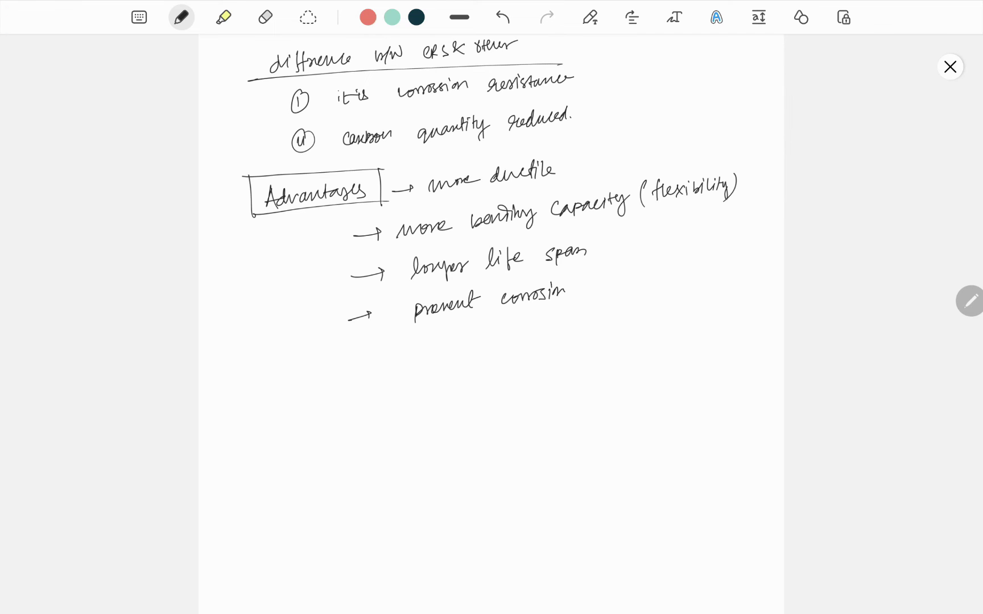
scroll(492, 308, down, 1)
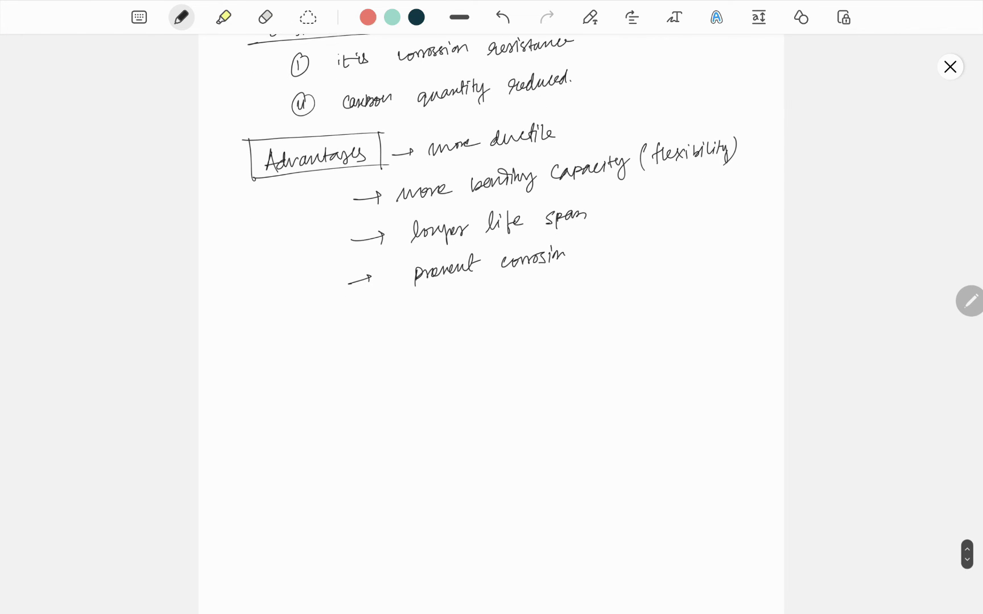
Step: Add another arrow and tick more ductile, more bending capacity and longer life span
drag(355, 329, 378, 332)
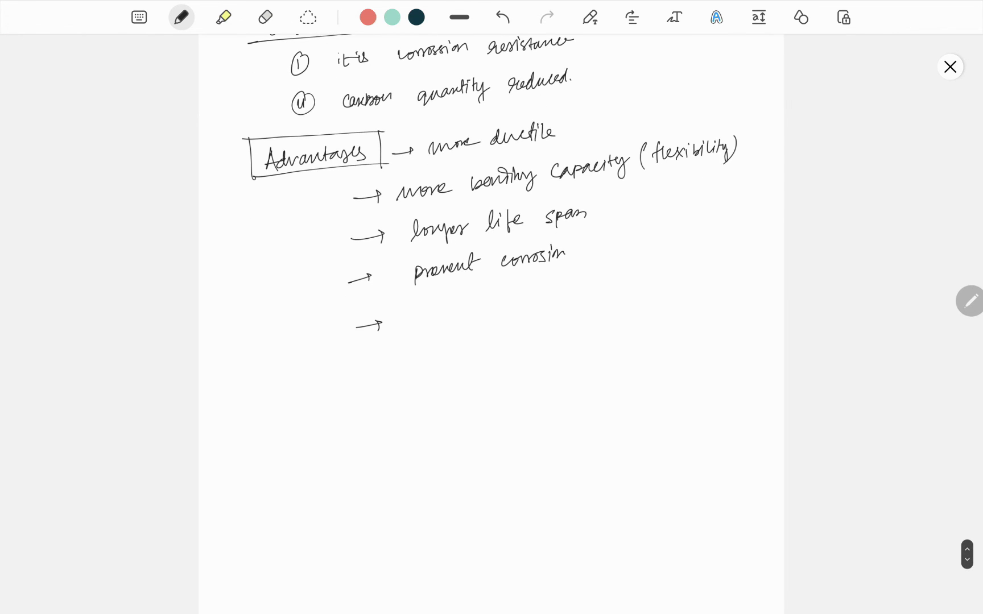
scroll(492, 307, down, 1)
drag(415, 128, 414, 140)
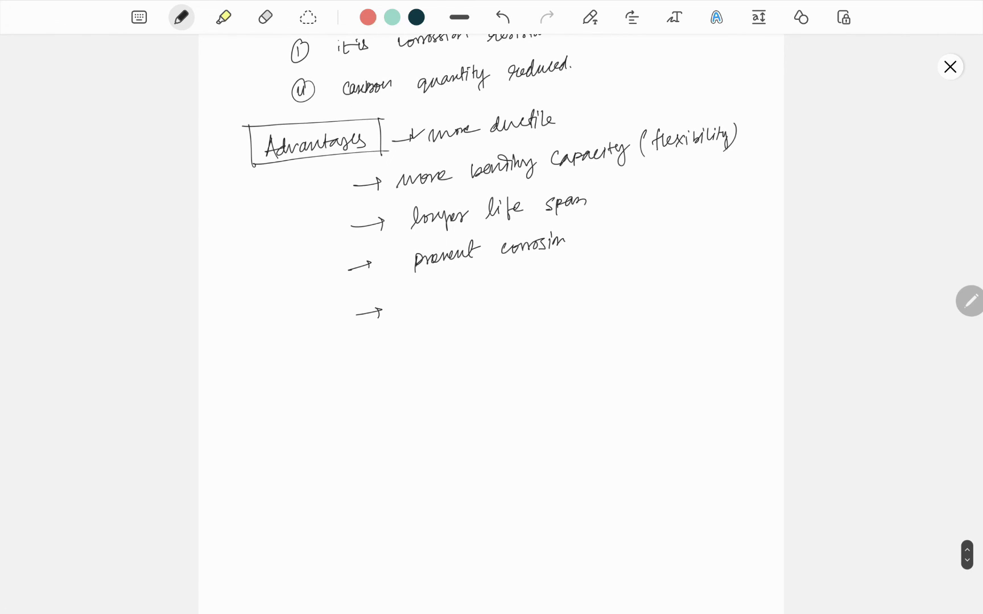
drag(387, 173, 391, 186)
drag(389, 223, 419, 212)
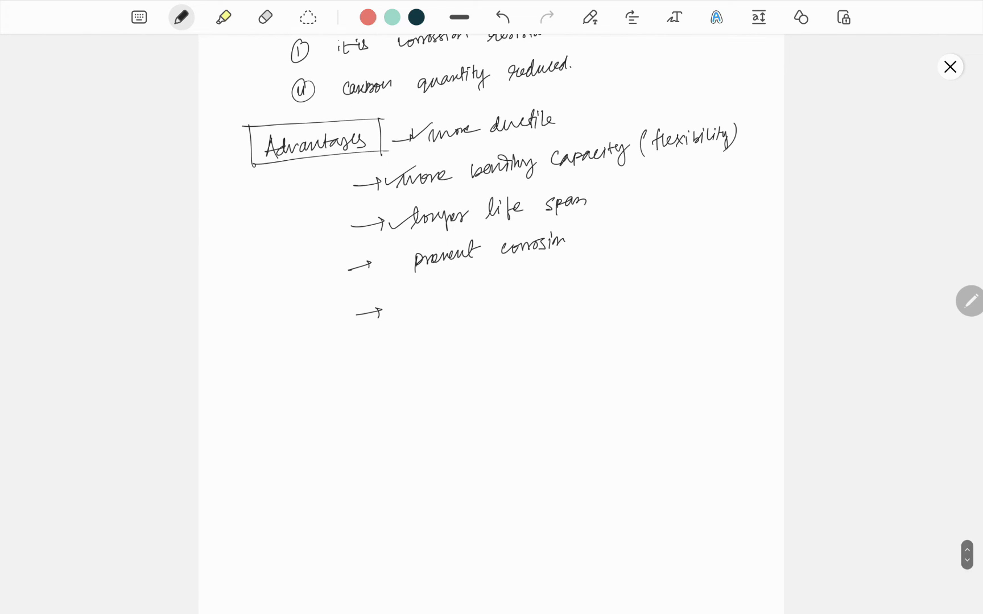
Step: Write 'Suitable for earthquake zone area' and add an arrow for 'Elongation 12%'
mouse_move(421, 298)
mouse_down()
mouse_move(413, 311)
mouse_move(511, 312)
mouse_move(535, 297)
mouse_move(561, 304)
mouse_move(573, 284)
mouse_up()
mouse_move(570, 297)
mouse_down()
mouse_move(638, 281)
mouse_move(693, 286)
mouse_move(696, 276)
mouse_move(741, 280)
mouse_up()
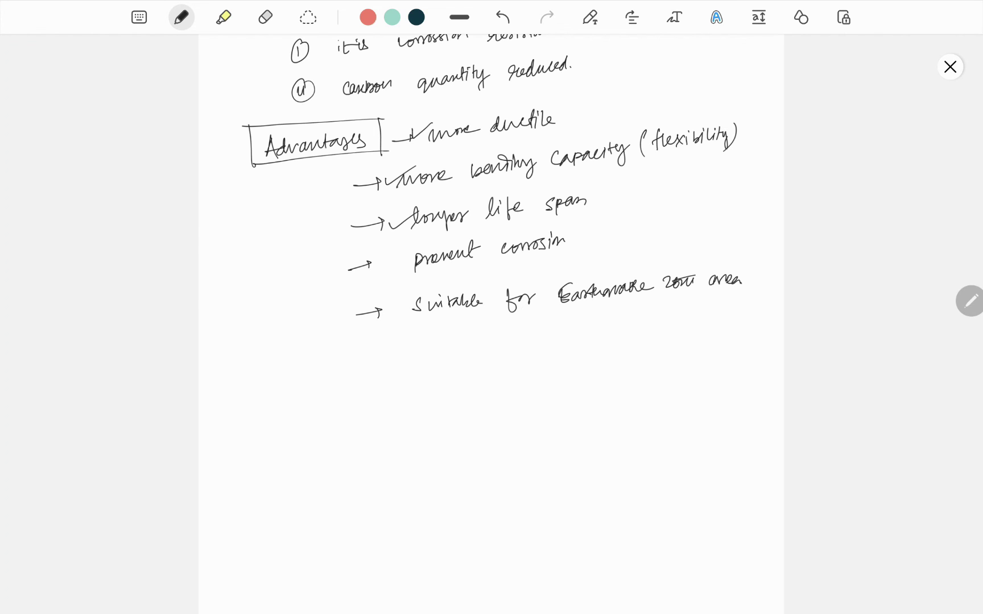
scroll(491, 307, down, 1)
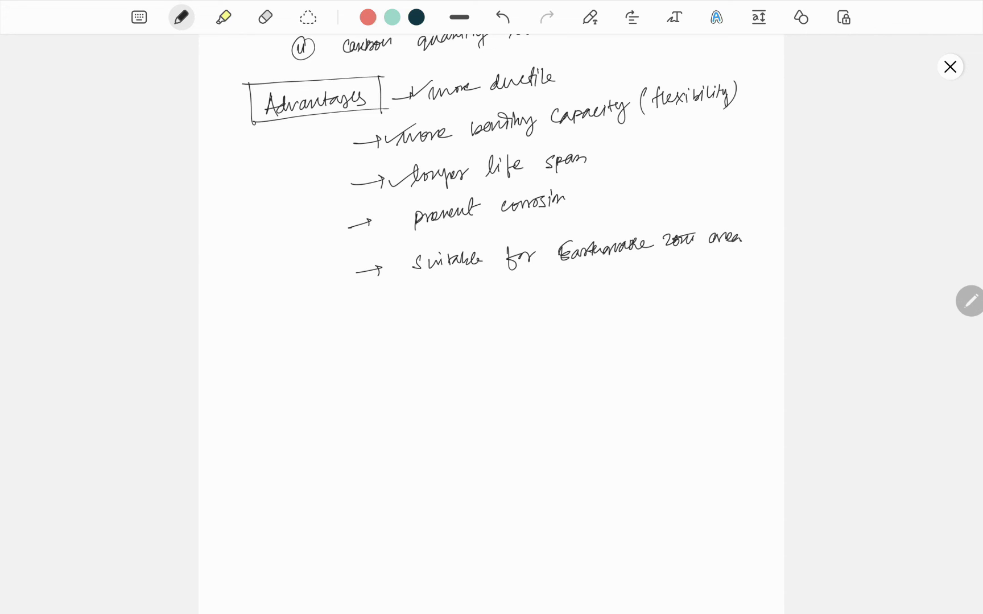
drag(349, 323, 369, 321)
mouse_move(363, 318)
mouse_down()
mouse_move(362, 328)
mouse_move(396, 326)
mouse_move(404, 311)
mouse_move(437, 326)
mouse_move(453, 304)
mouse_move(522, 309)
mouse_up()
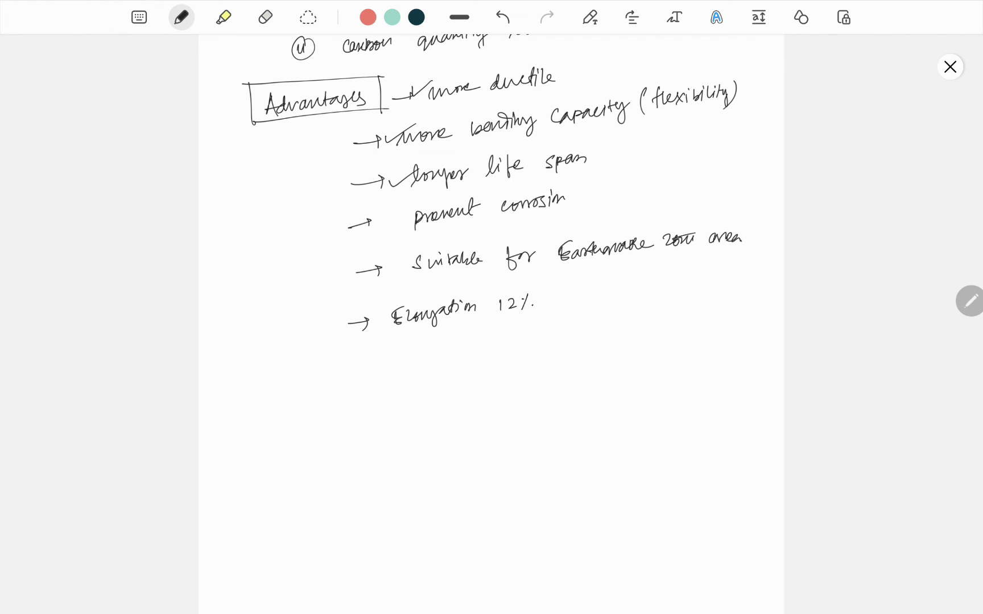
scroll(492, 307, up, 2)
scroll(492, 307, up, 5)
scroll(492, 307, up, 5)
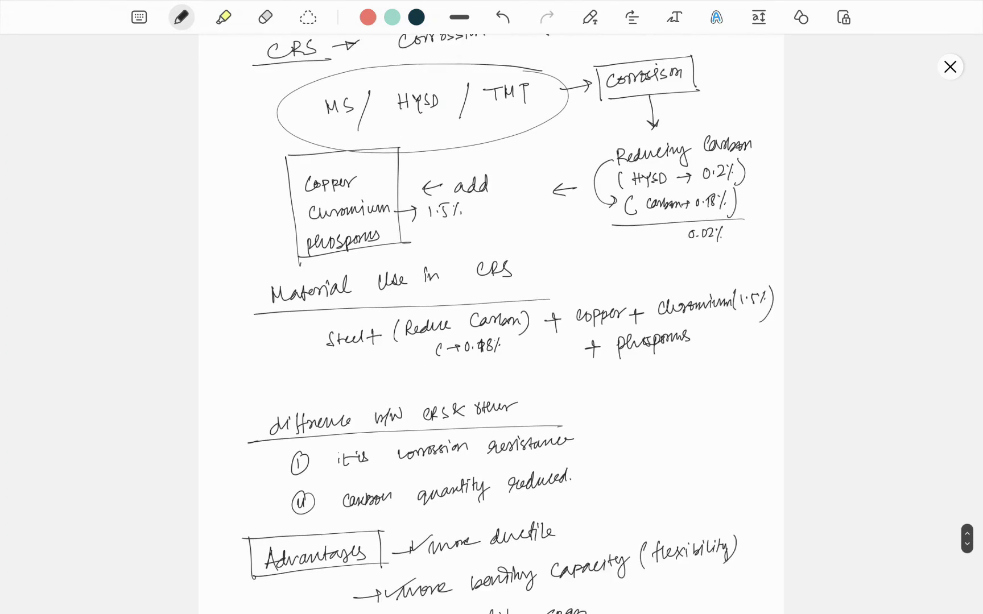
scroll(492, 308, up, 2)
scroll(491, 307, up, 3)
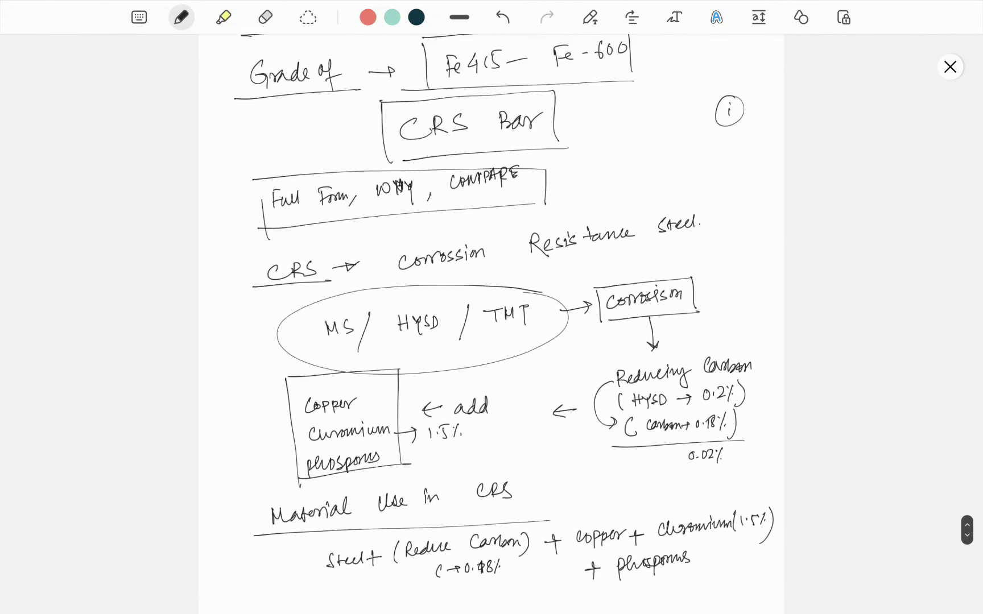
scroll(492, 307, up, 2)
Step: Cover the 'CRS Bar' title at the top of the note with yellow highlighter strokes
click(223, 17)
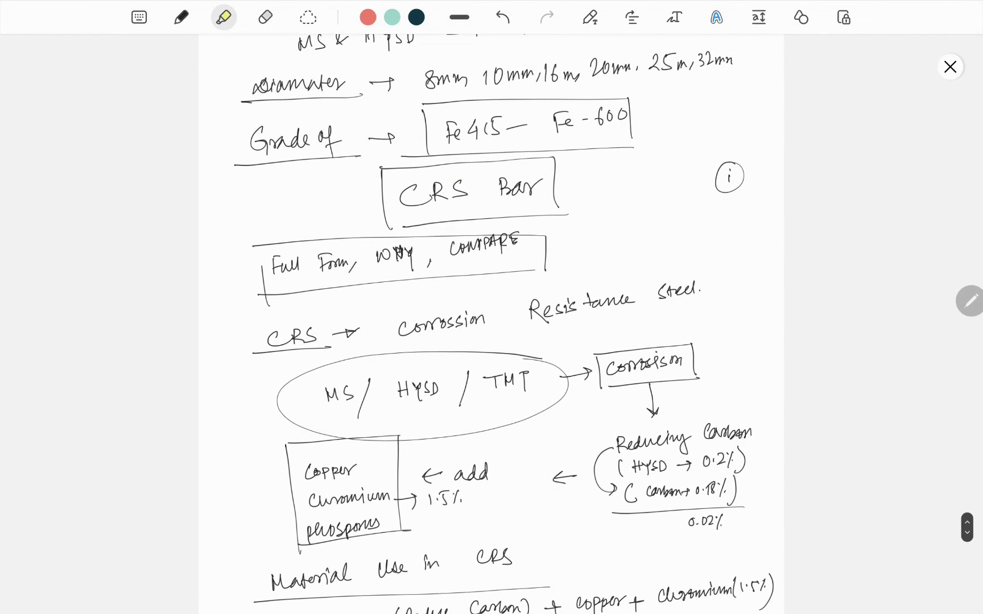
drag(392, 183, 468, 181)
drag(411, 204, 511, 205)
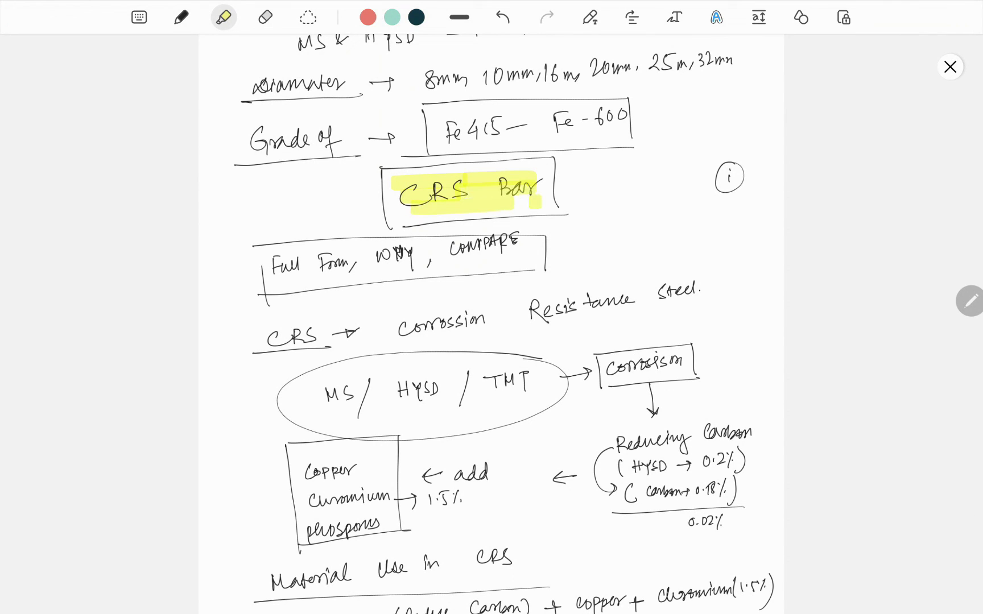
drag(456, 192, 538, 189)
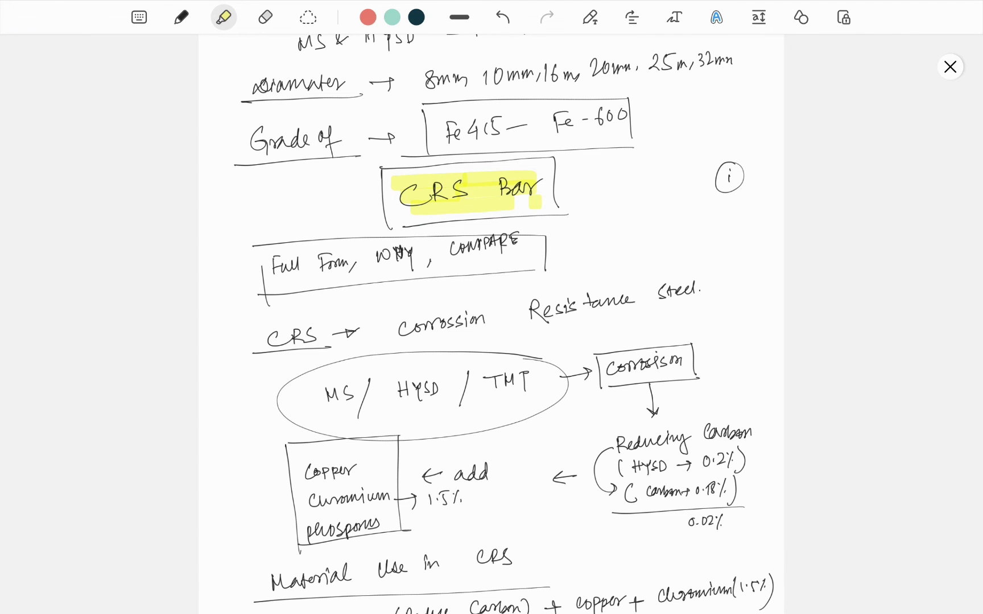
scroll(492, 324, up, 2)
scroll(492, 323, down, 5)
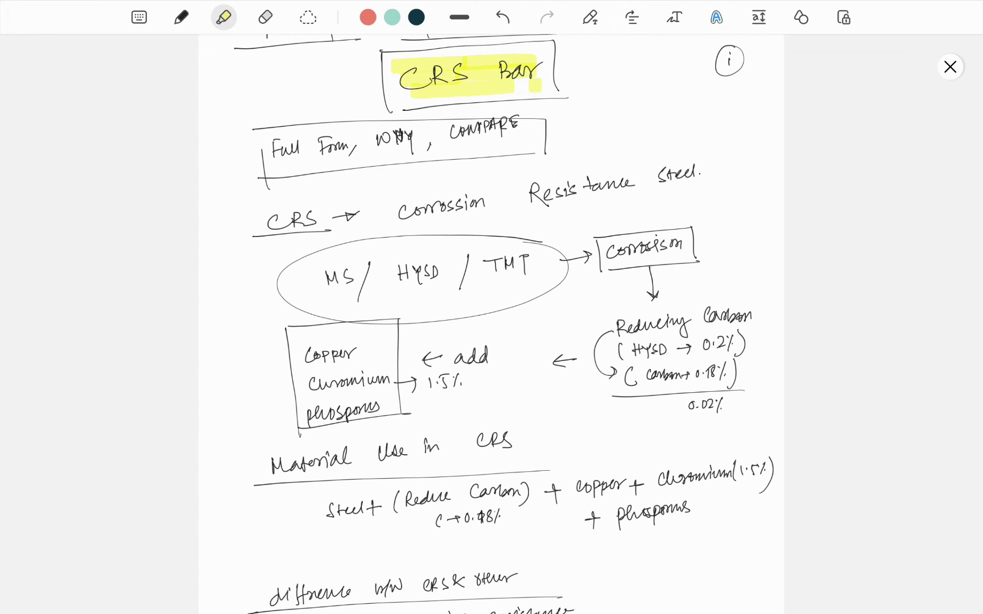
scroll(504, 323, down, 1)
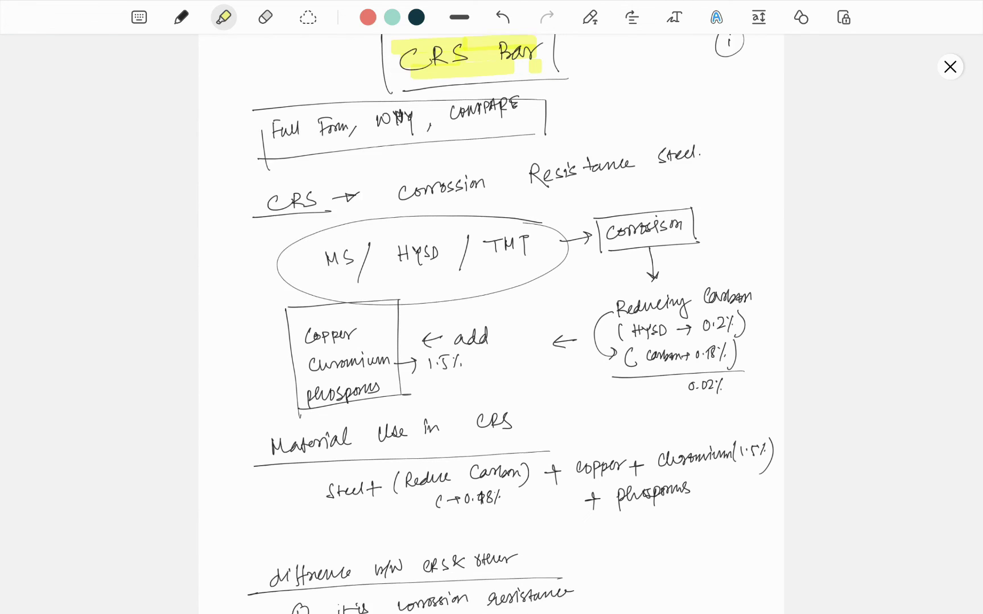
scroll(504, 323, down, 10)
scroll(504, 322, down, 2)
scroll(503, 323, down, 3)
scroll(491, 323, down, 1)
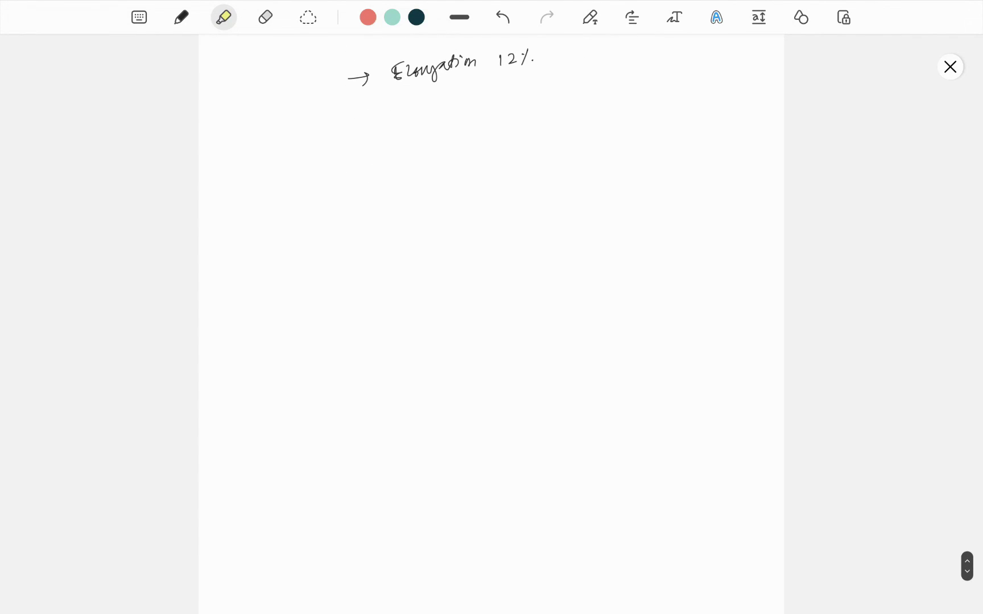
Step: With normal ink, handwrite 'Type of Load' below 'Elongation 12%' and box it
click(182, 16)
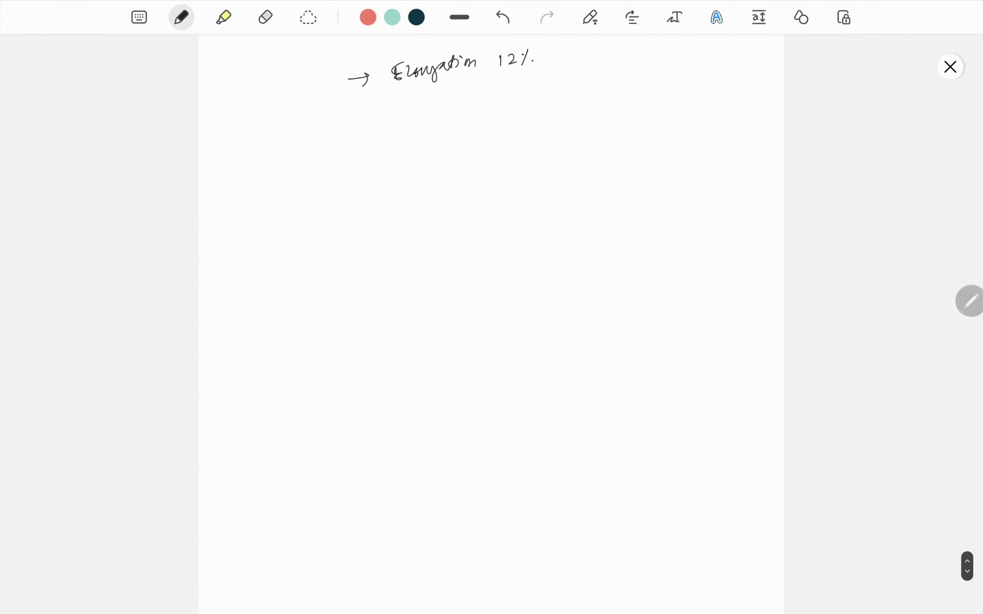
mouse_move(391, 119)
mouse_down()
mouse_move(403, 139)
mouse_move(405, 128)
mouse_move(419, 135)
mouse_move(431, 117)
mouse_up()
mouse_move(421, 118)
mouse_down()
mouse_move(422, 138)
mouse_move(440, 143)
mouse_move(494, 130)
mouse_up()
mouse_move(501, 115)
mouse_down()
mouse_move(499, 140)
mouse_move(555, 123)
mouse_move(563, 105)
mouse_up()
mouse_move(400, 101)
mouse_down()
mouse_move(405, 161)
mouse_move(543, 91)
mouse_move(578, 132)
mouse_up()
drag(408, 162, 587, 140)
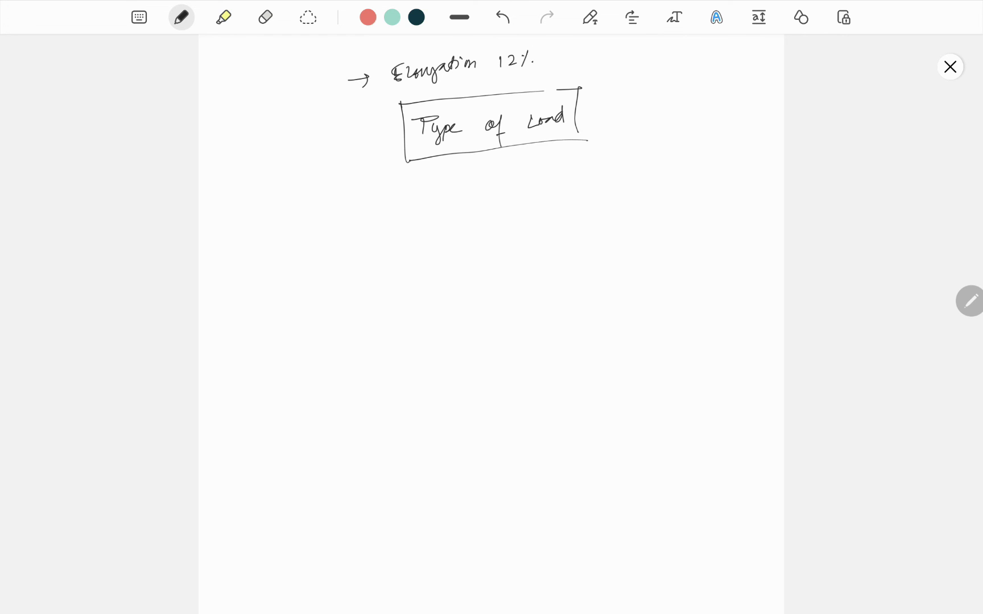
scroll(492, 323, up, 3)
scroll(492, 323, up, 3)
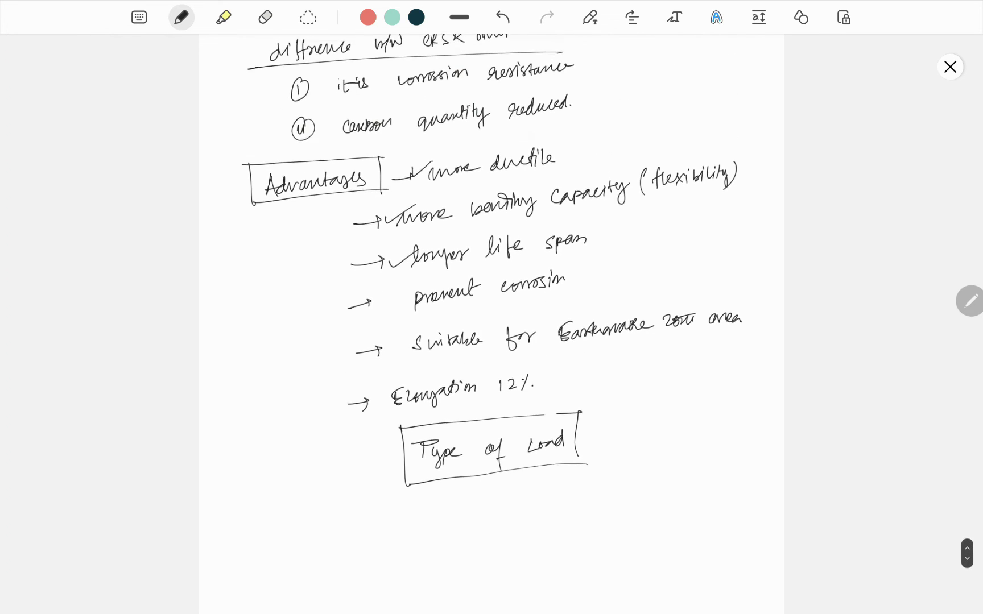
scroll(492, 323, up, 3)
scroll(491, 308, down, 2)
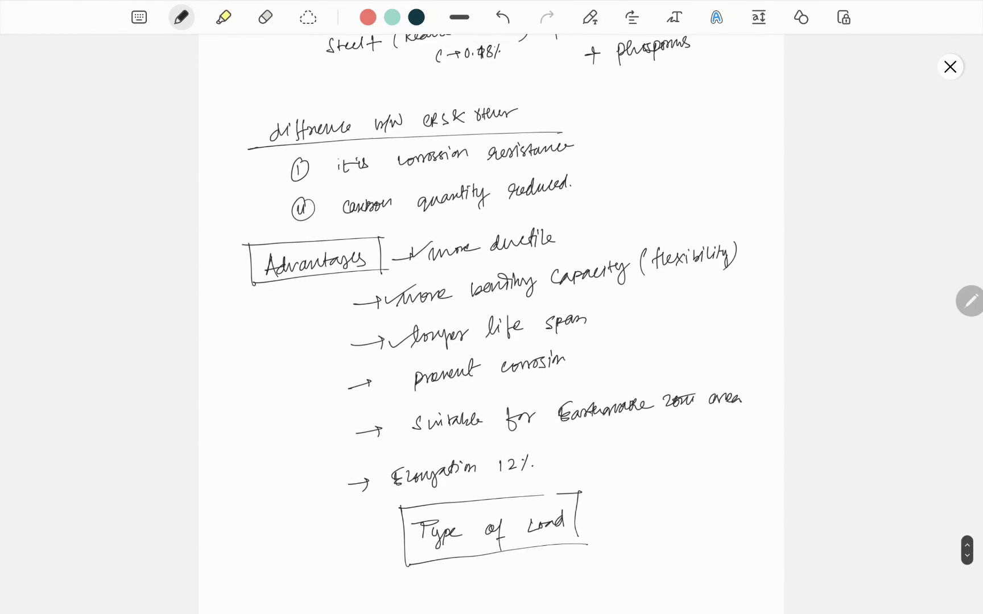